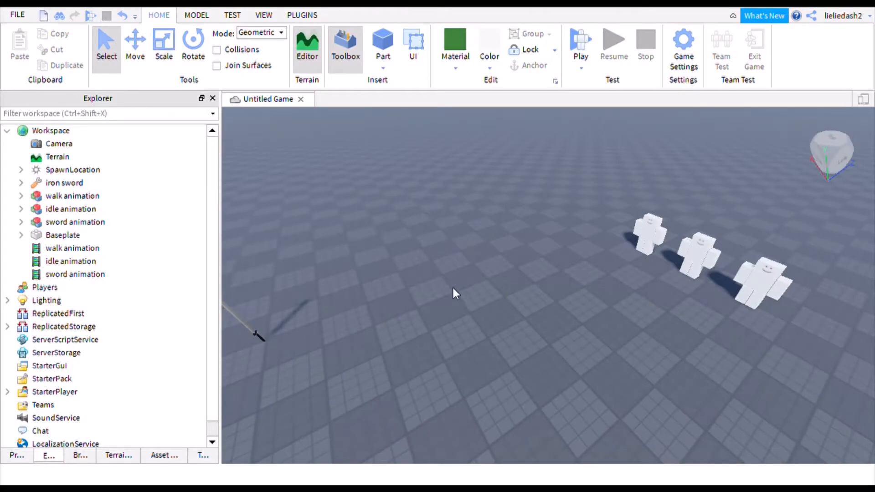
- Move the editor camera in close to the three animation dummies
mouse_move(515, 322)
right_down()
mouse_move(509, 314)
mouse_move(532, 318)
mouse_move(515, 322)
right_up()
key(w)
key(d)
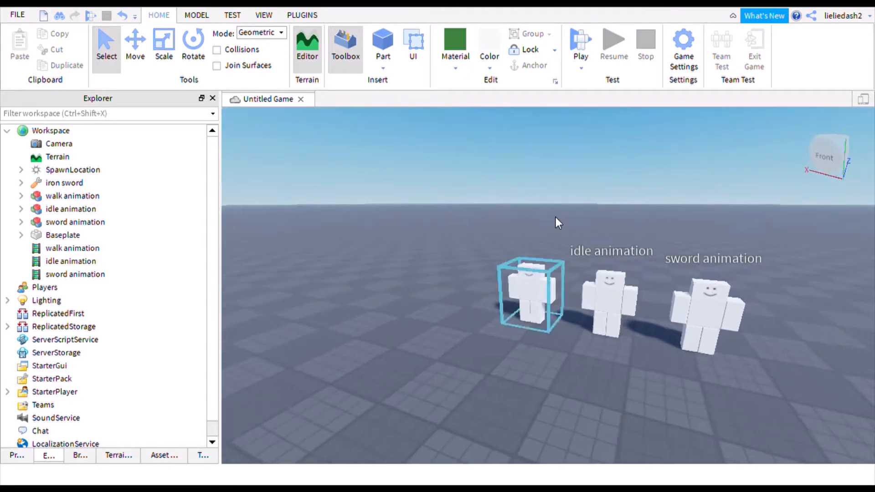
key(a)
right_drag(581, 204, 565, 208)
key(w)
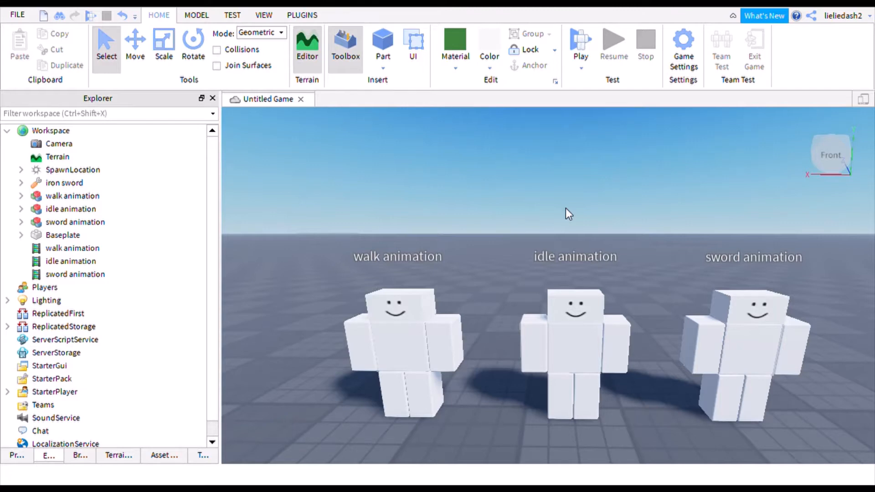
scroll(594, 186, down, 5)
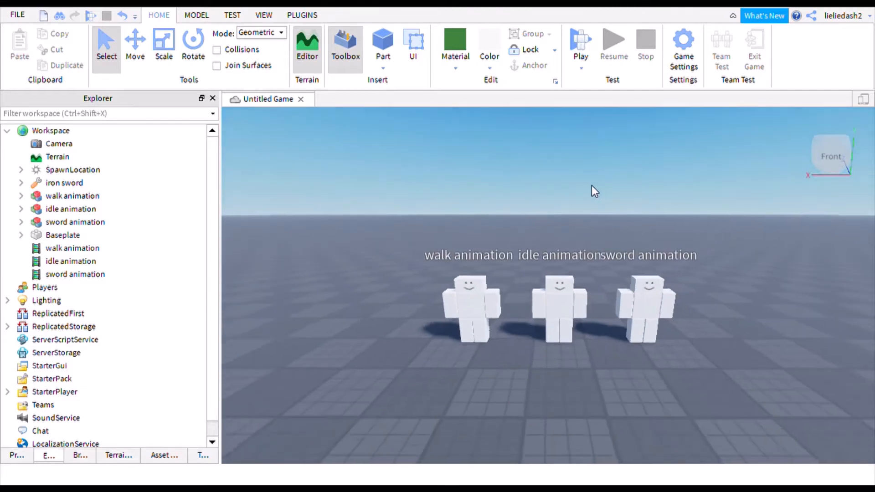
scroll(594, 184, up, 5)
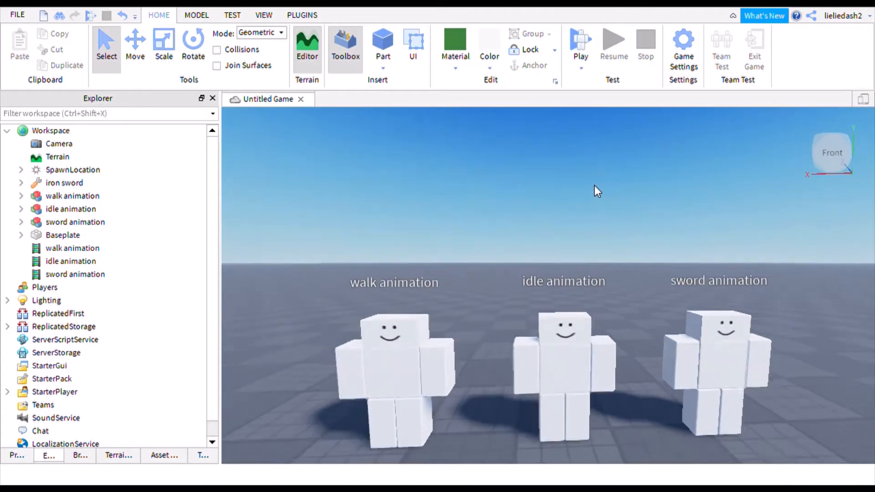
scroll(594, 185, down, 3)
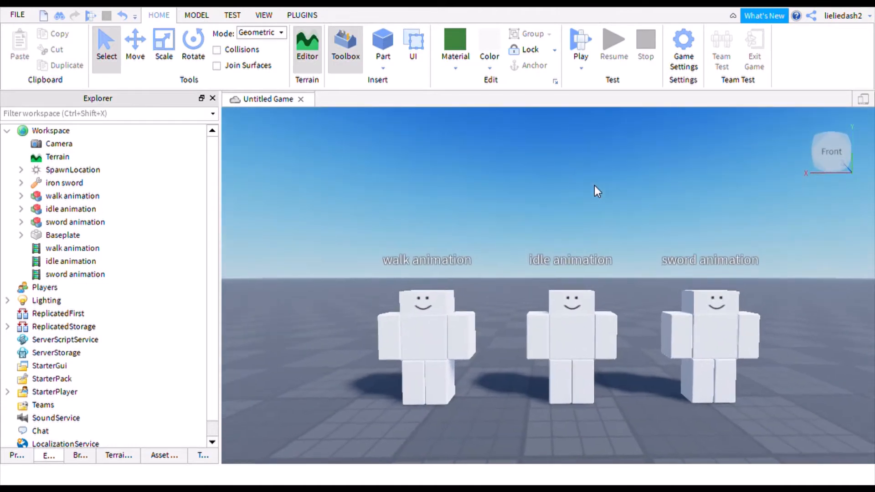
scroll(595, 185, up, 3)
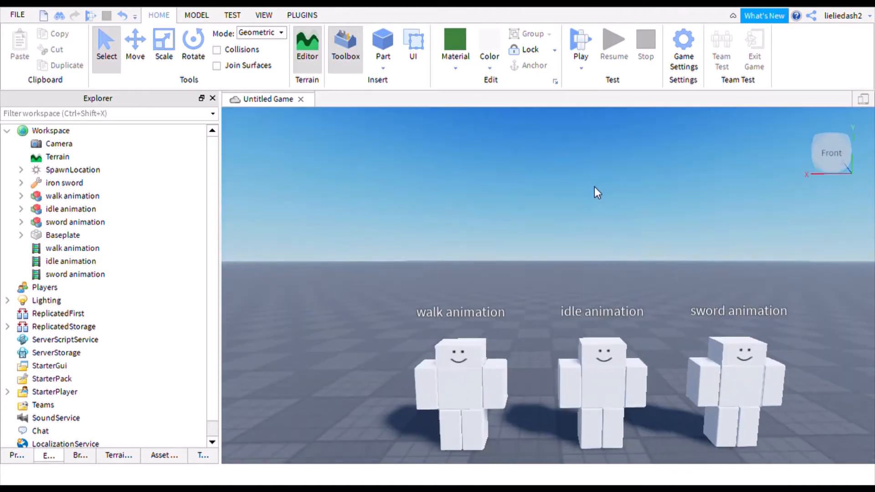
scroll(594, 186, down, 4)
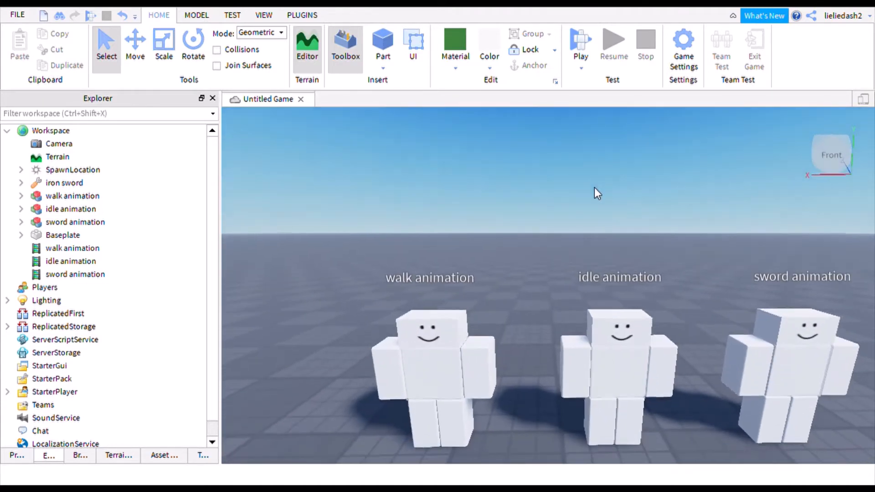
scroll(595, 188, down, 2)
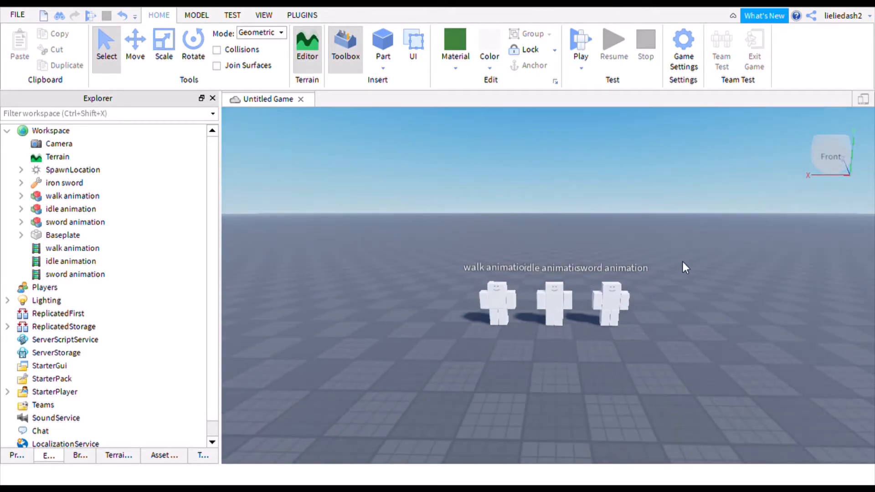
- Start the playtest and turn the view to bring the sword into sight
click(681, 40)
mouse_move(569, 206)
right_down()
mouse_move(535, 204)
mouse_move(600, 189)
mouse_move(579, 199)
right_up()
scroll(579, 200, down, 3)
scroll(578, 199, down, 2)
scroll(578, 199, up, 3)
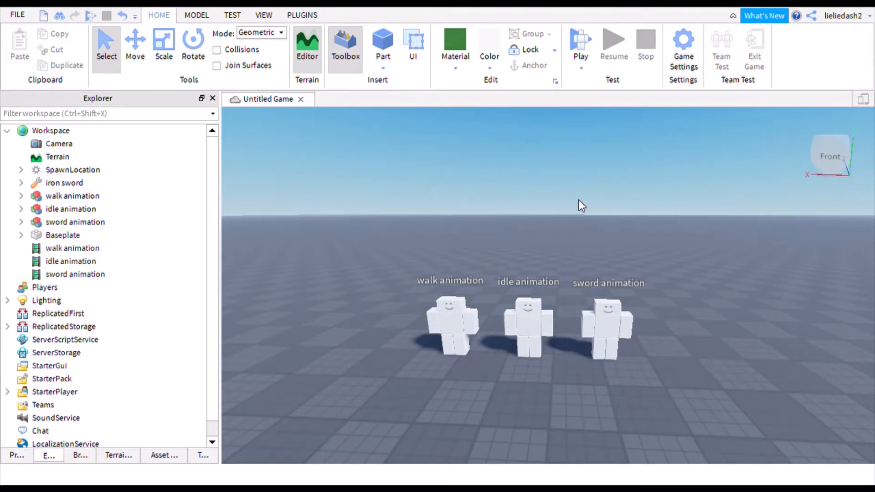
key(s)
mouse_move(561, 204)
right_down()
mouse_move(569, 205)
mouse_move(552, 205)
right_up()
key(w)
- Select the walk, idle and sword animation dummies in turn, then clear the selection
click(461, 354)
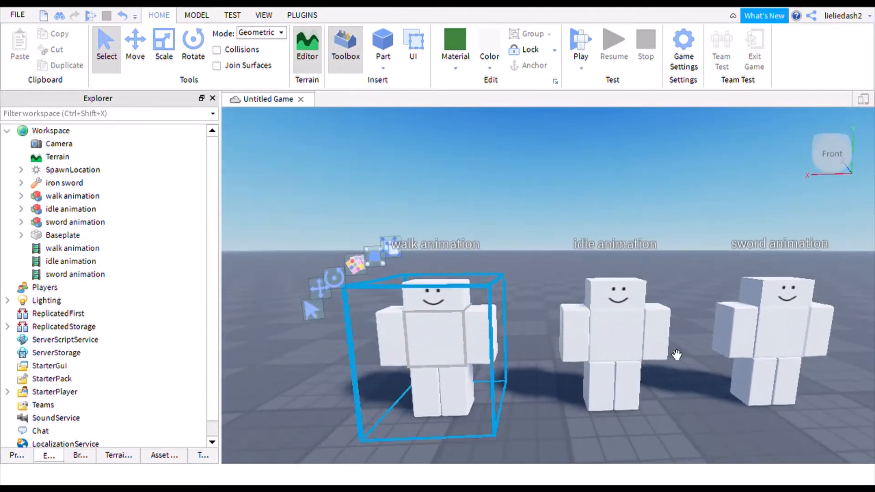
click(592, 344)
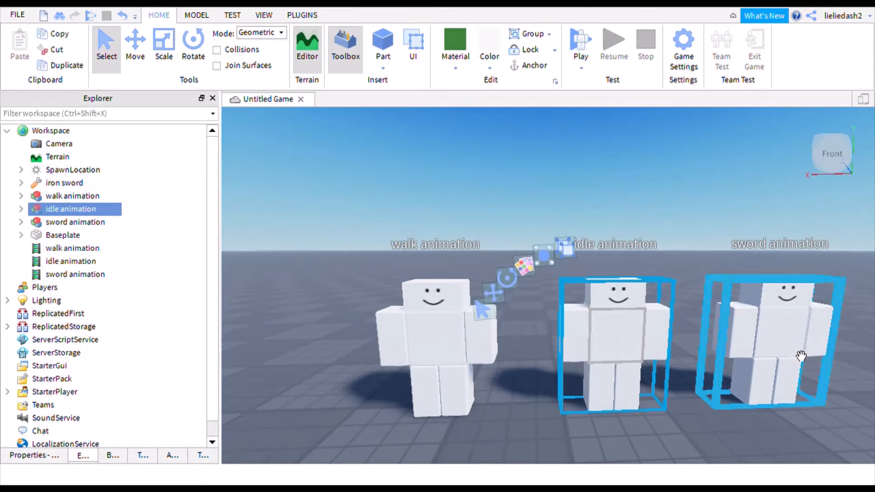
click(785, 341)
click(562, 188)
scroll(563, 187, down, 1)
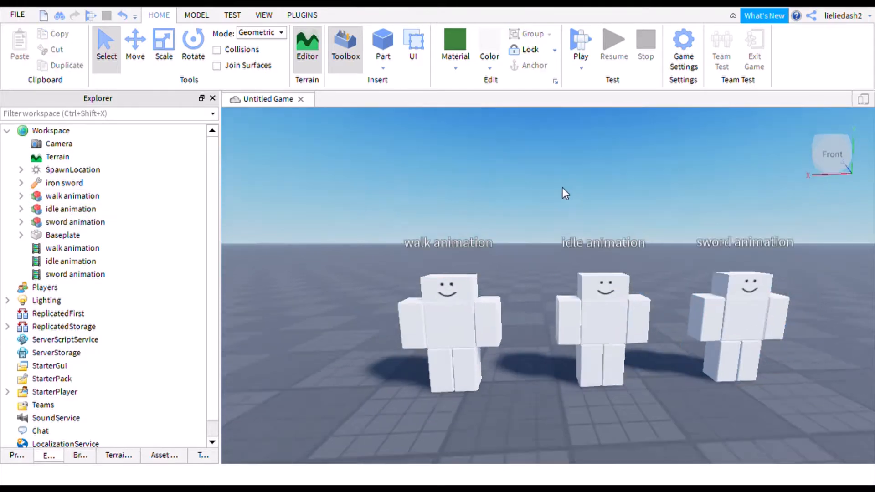
scroll(562, 187, down, 5)
mouse_move(562, 188)
right_down()
mouse_move(557, 194)
mouse_move(556, 181)
right_up()
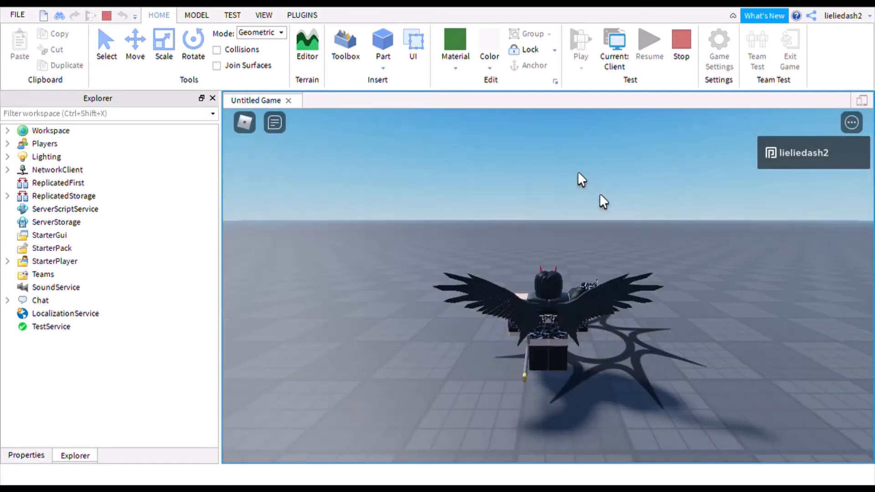
- Run the avatar around the baseplate, then expand the running game's Workspace
key(w)
right_drag(574, 204, 574, 203)
key(a)
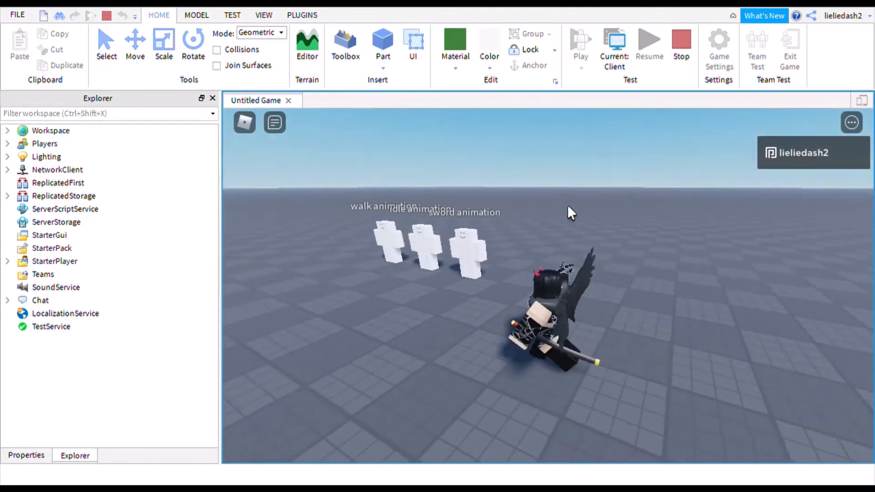
key(s)
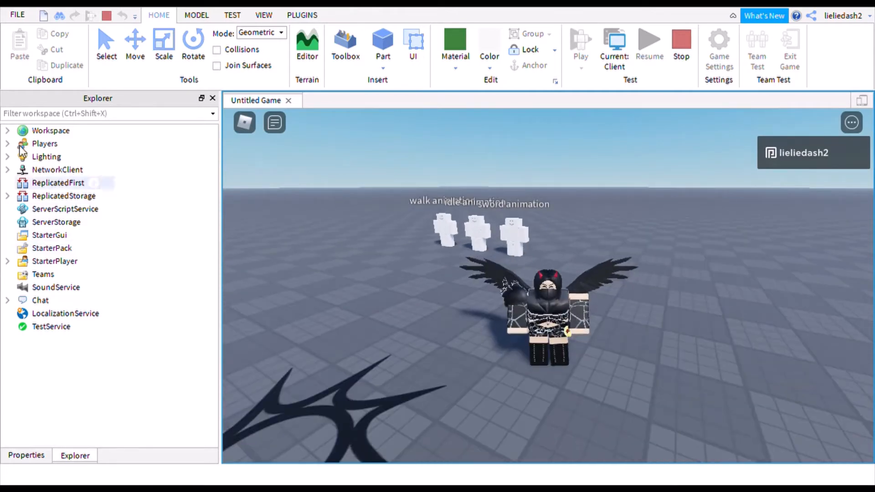
click(7, 130)
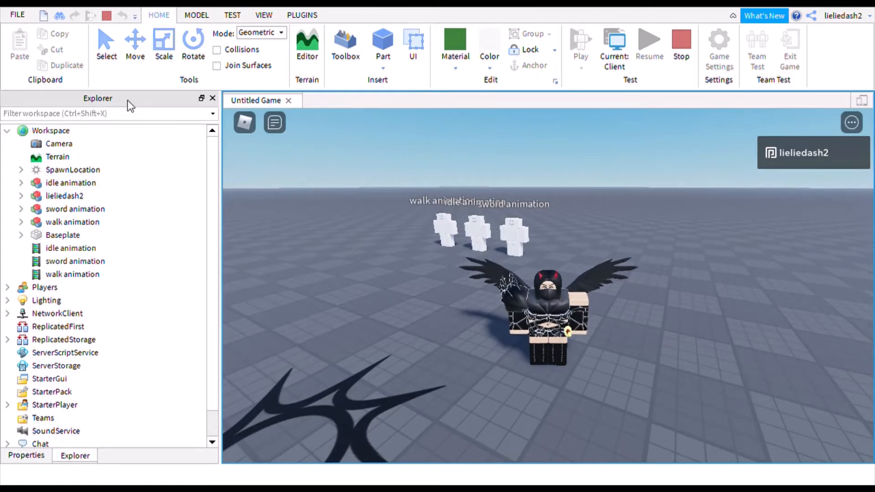
- Select and expand the player's character model under Workspace
click(269, 15)
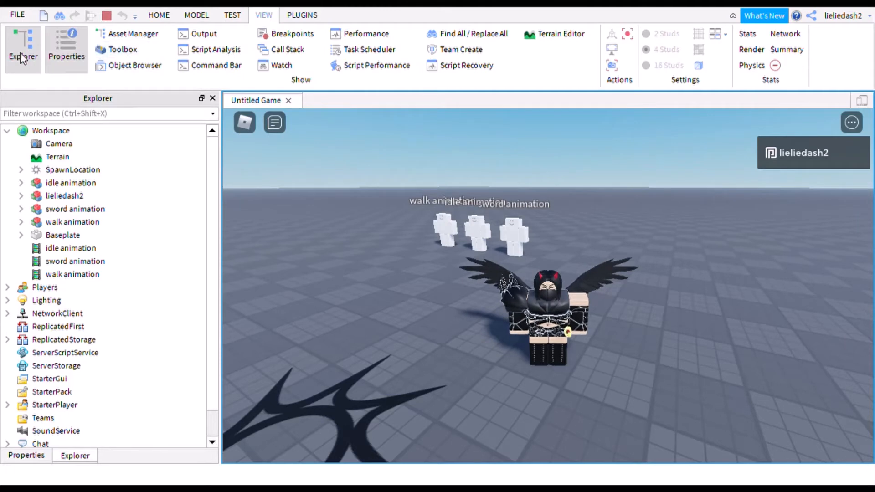
click(159, 15)
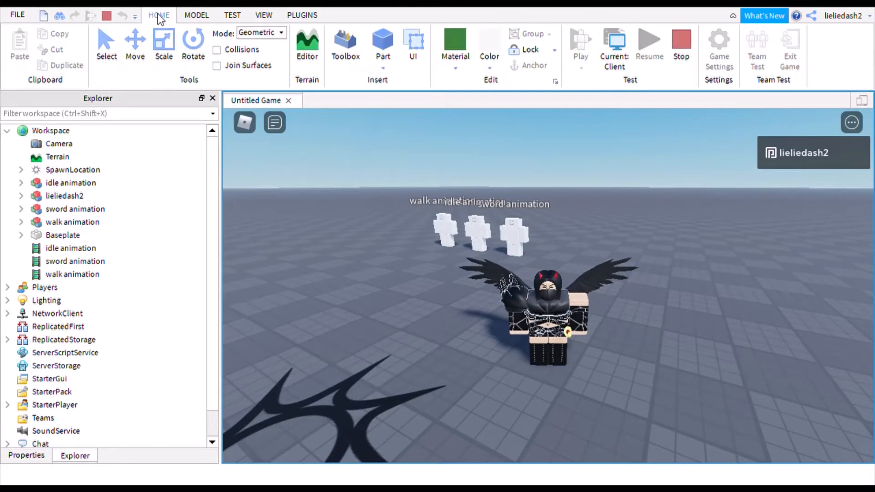
click(42, 198)
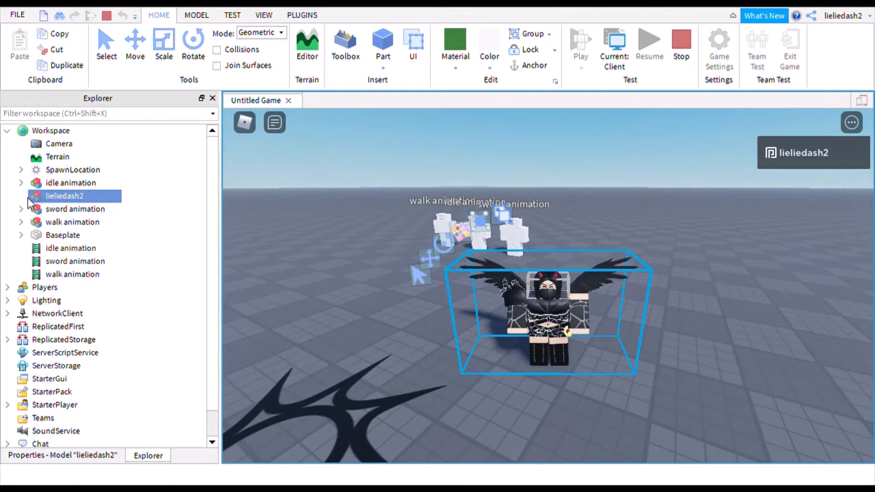
click(28, 197)
scroll(82, 227, down, 2)
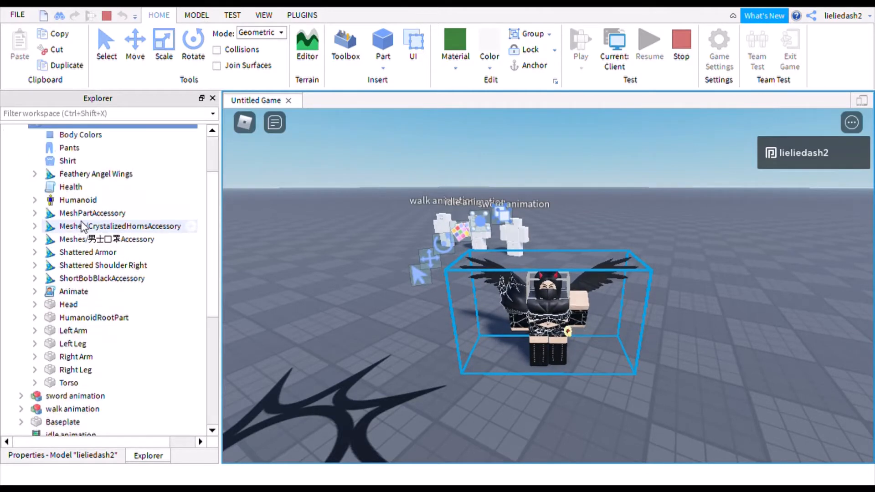
- Copy the character's Animate script with Ctrl+C and stop the playtest
click(64, 292)
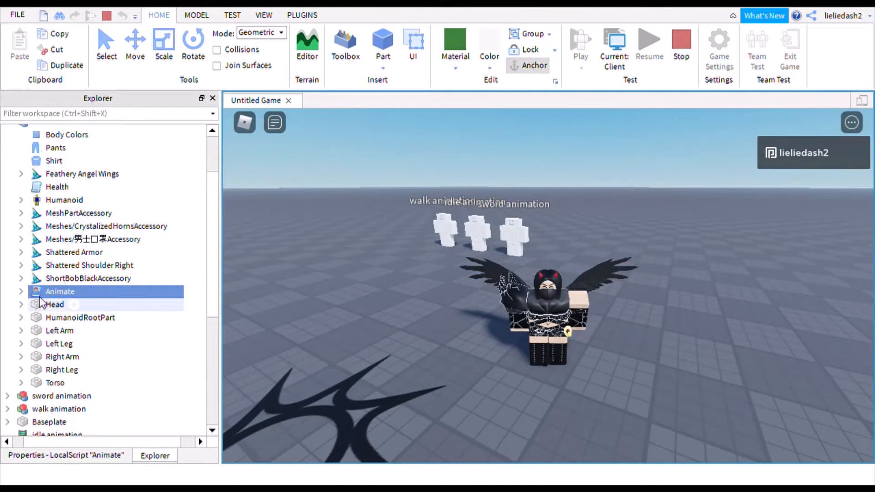
scroll(59, 266, up, 3)
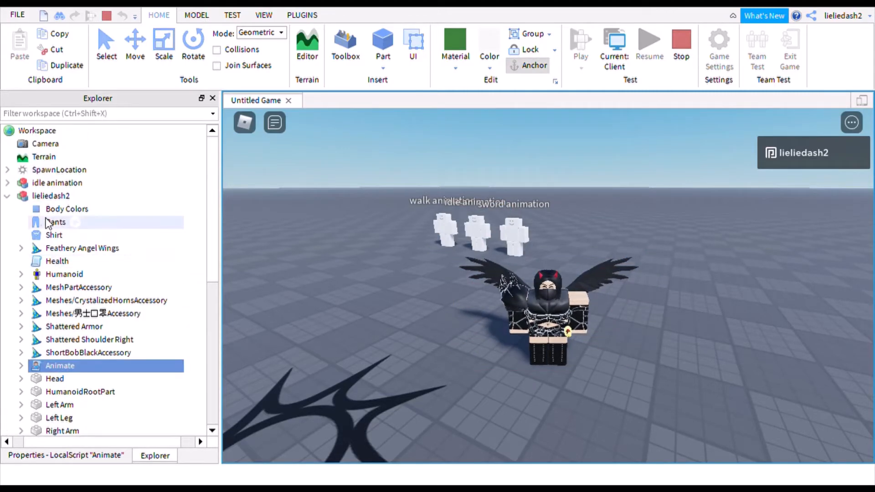
scroll(43, 294, down, 1)
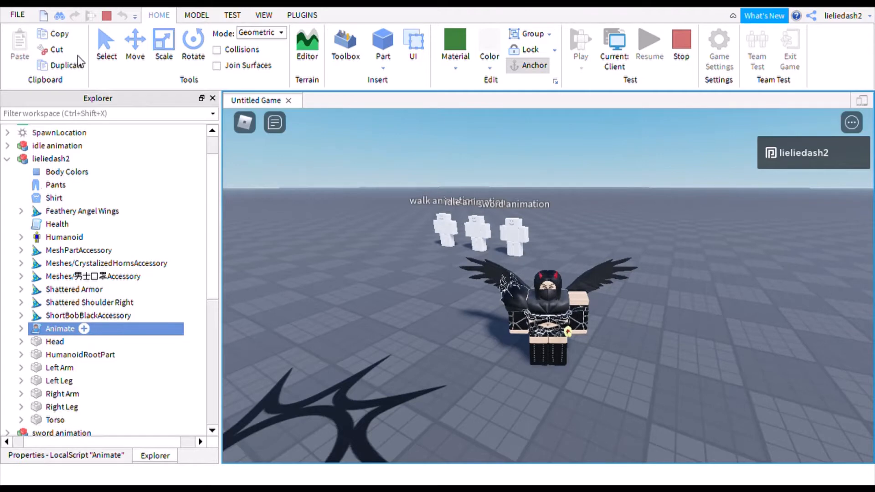
key(ctrl+c)
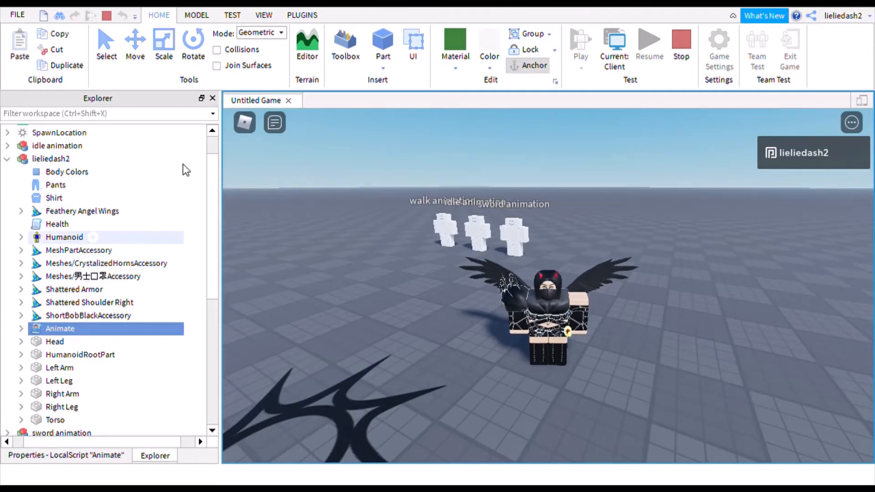
click(681, 59)
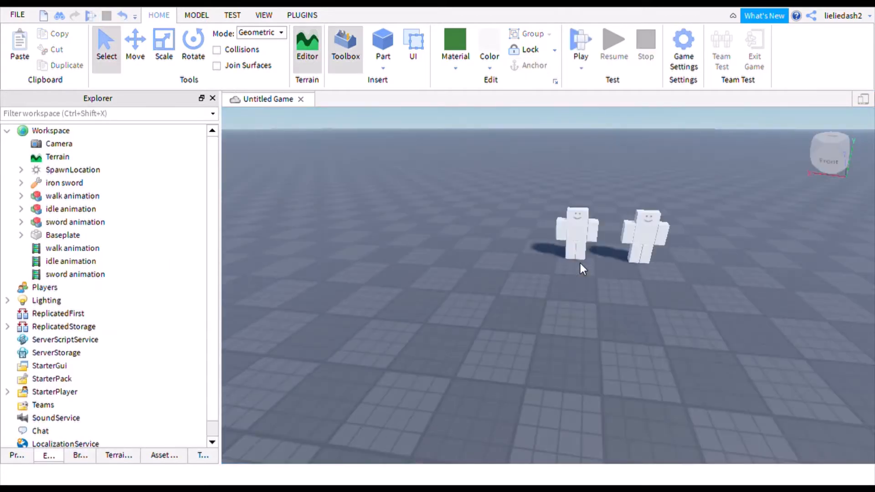
- Paste the Animate script into StarterPlayer > StarterCharacterScripts and expand it to show its animations
click(7, 392)
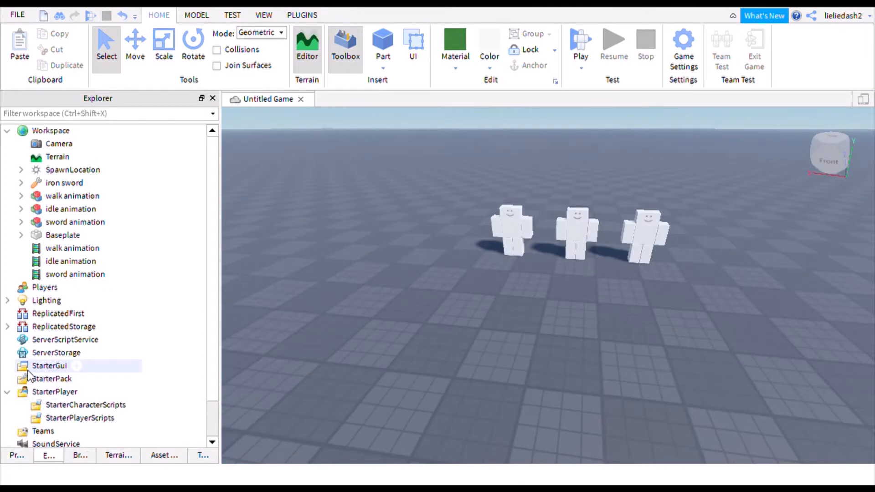
scroll(48, 366, down, 1)
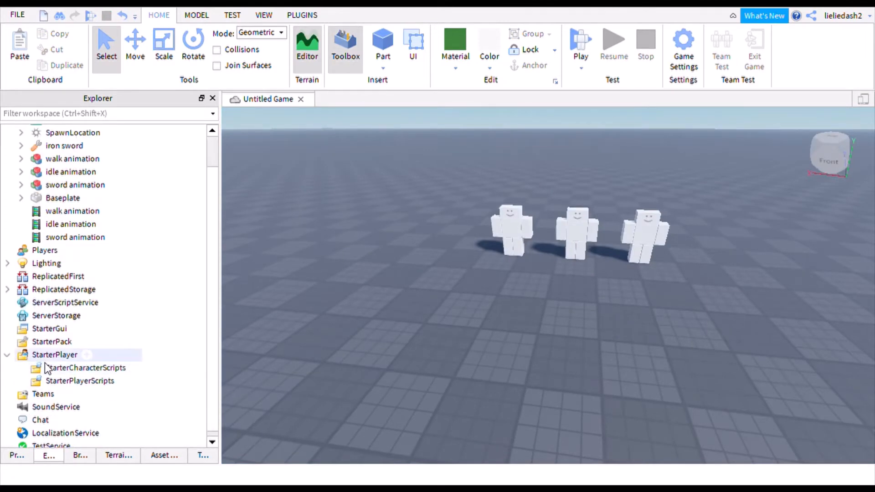
click(74, 369)
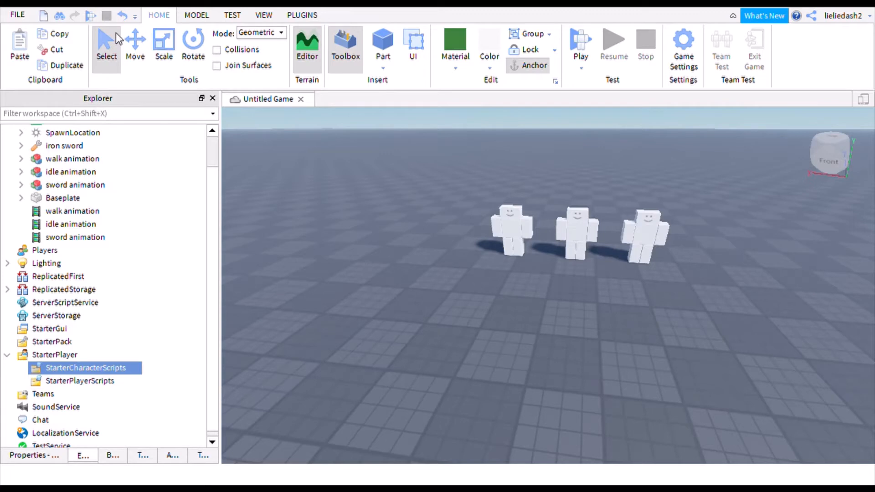
key(ctrl+shift+v)
scroll(139, 326, down, 1)
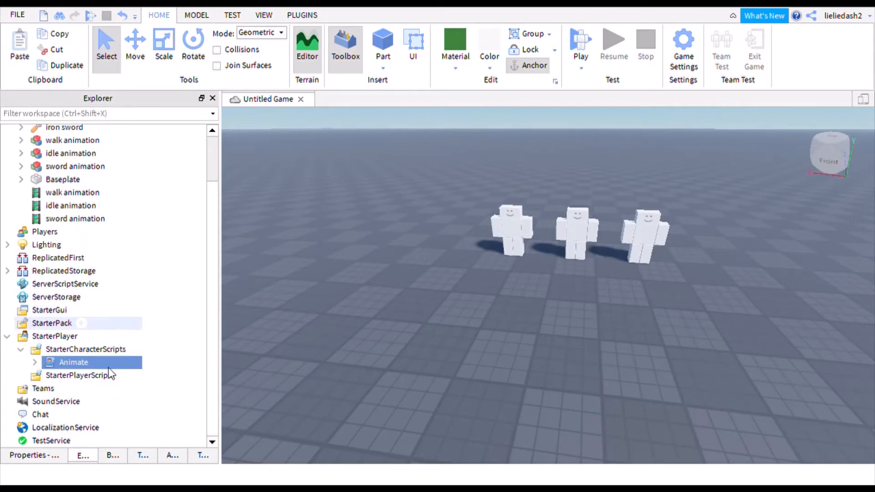
click(36, 361)
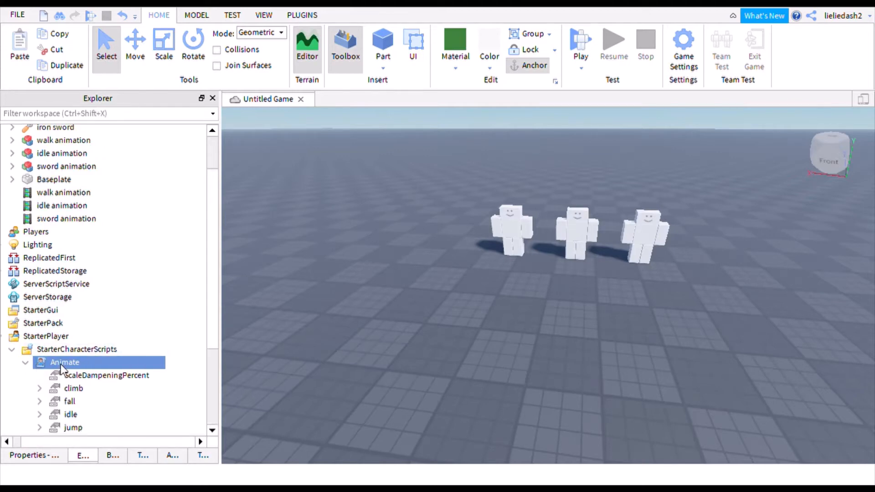
scroll(61, 368, down, 4)
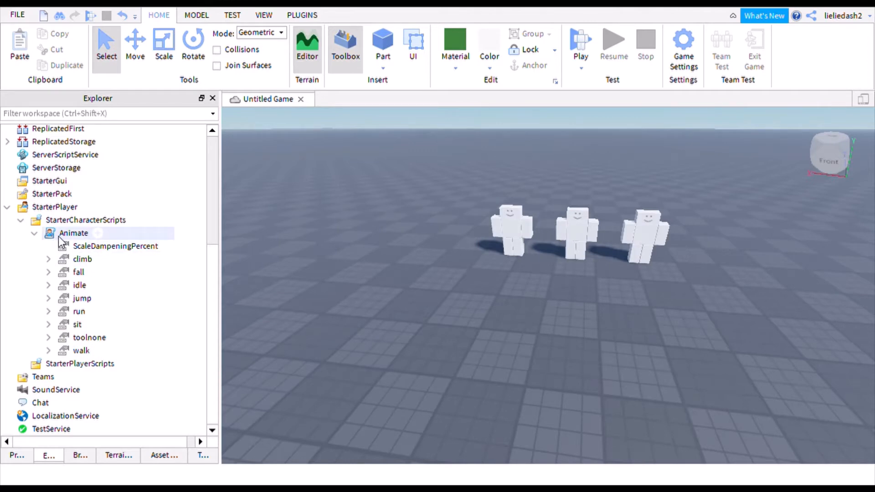
scroll(58, 236, up, 5)
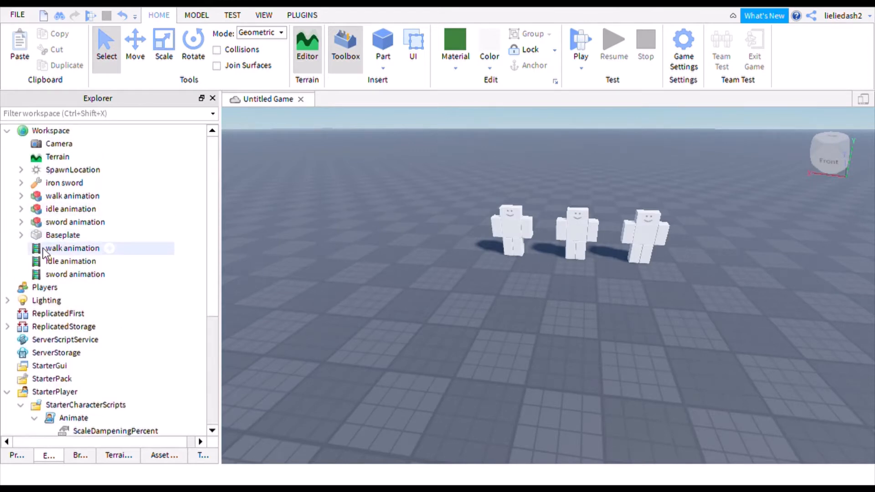
click(43, 250)
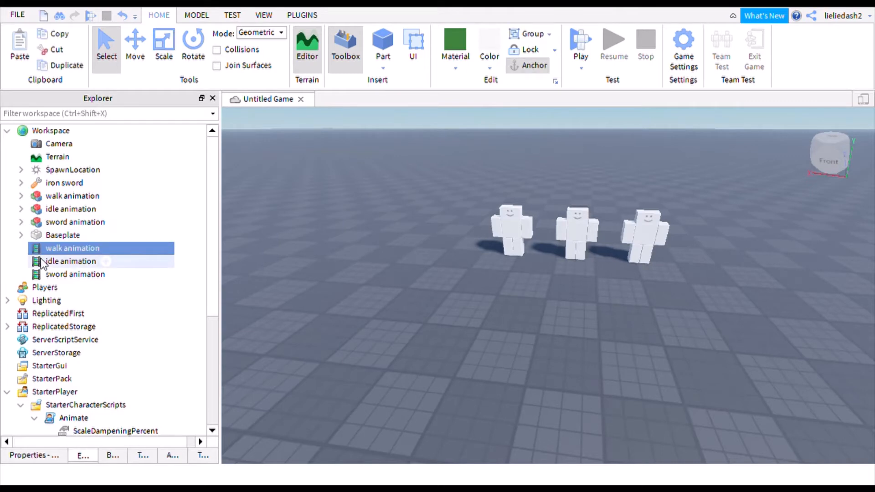
shift+click(42, 262)
shift+click(43, 275)
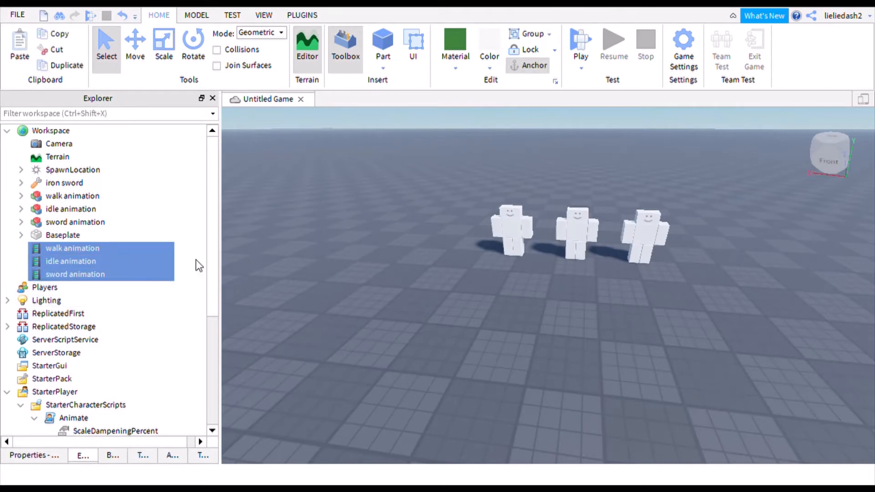
click(9, 263)
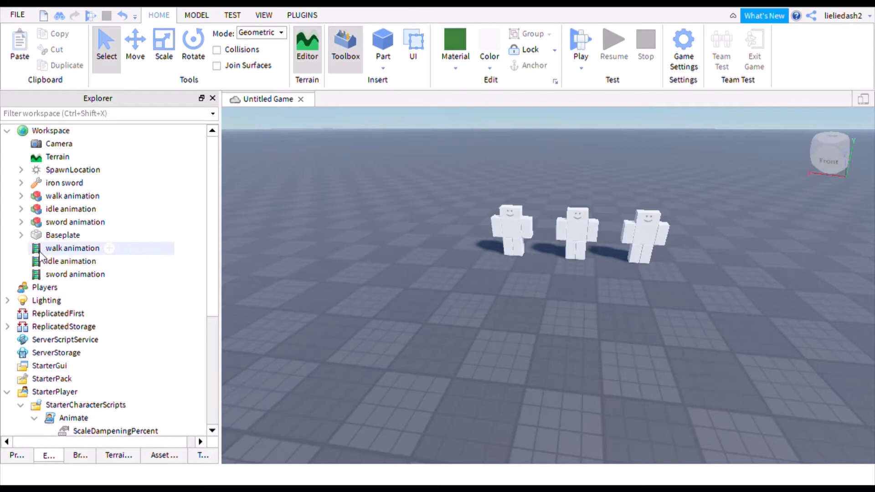
click(41, 251)
click(35, 456)
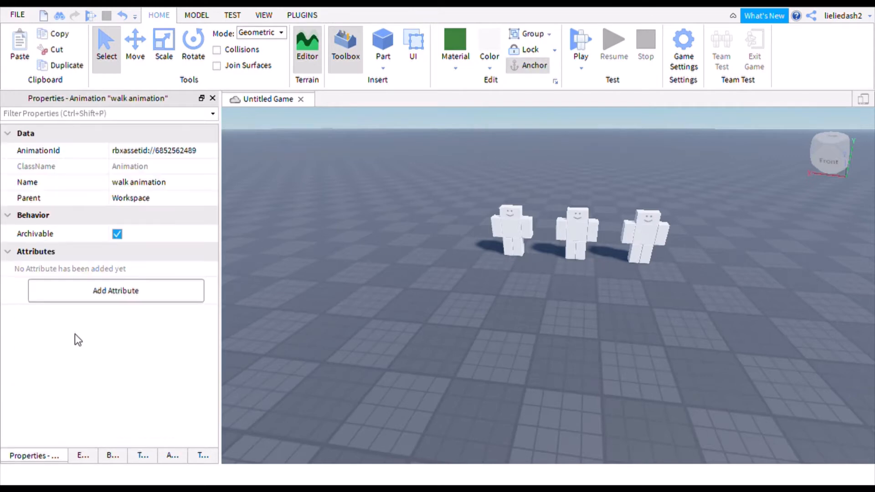
click(200, 154)
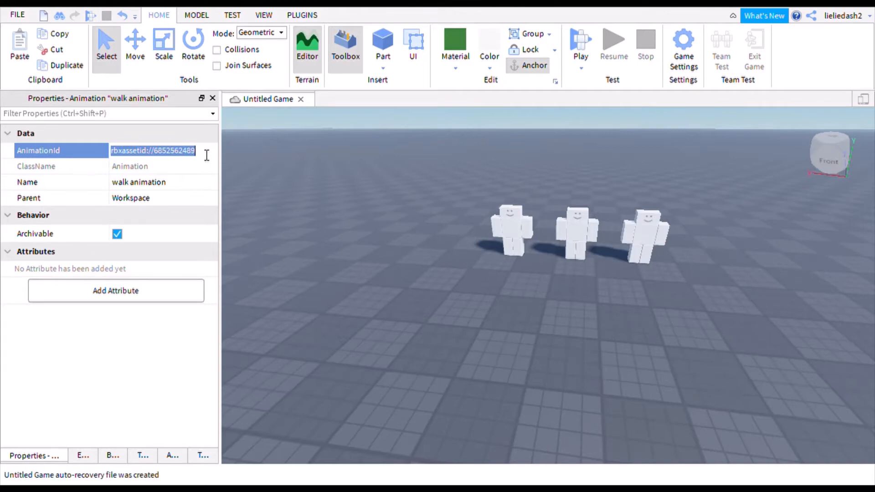
click(203, 160)
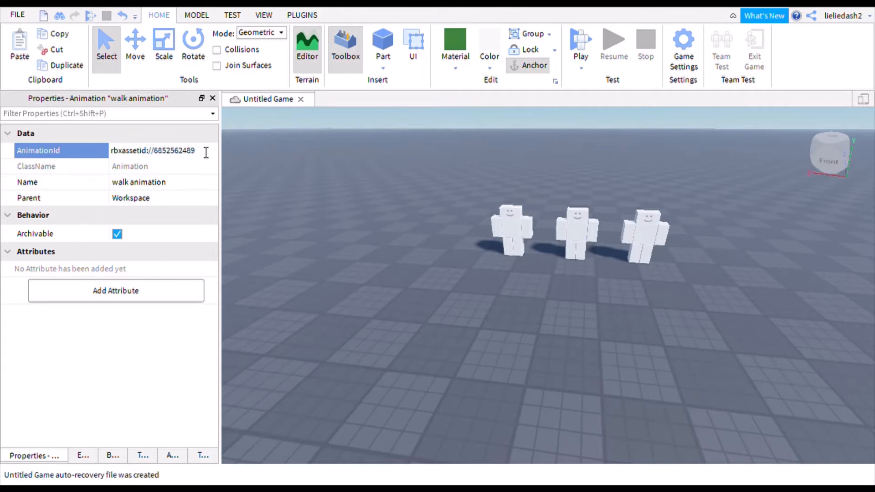
drag(200, 154, 160, 160)
key(ctrl+c)
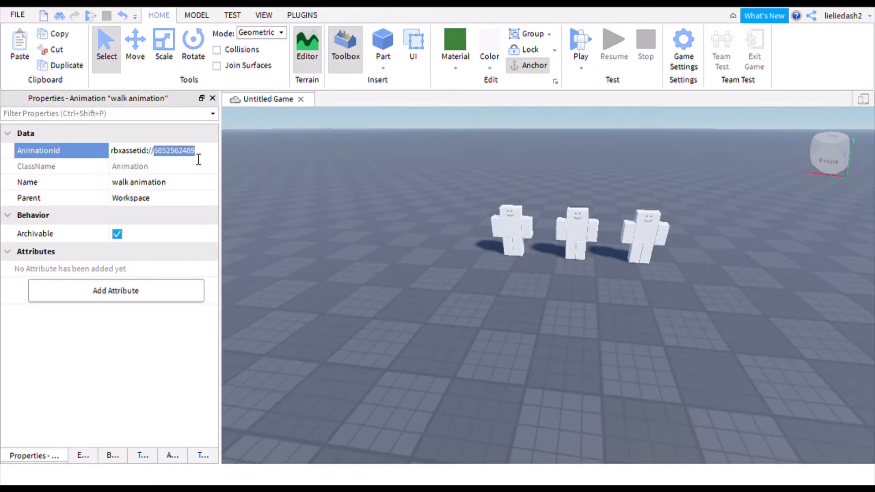
- Expand the Animate script's walk entry and show WalkAnim's properties
click(83, 458)
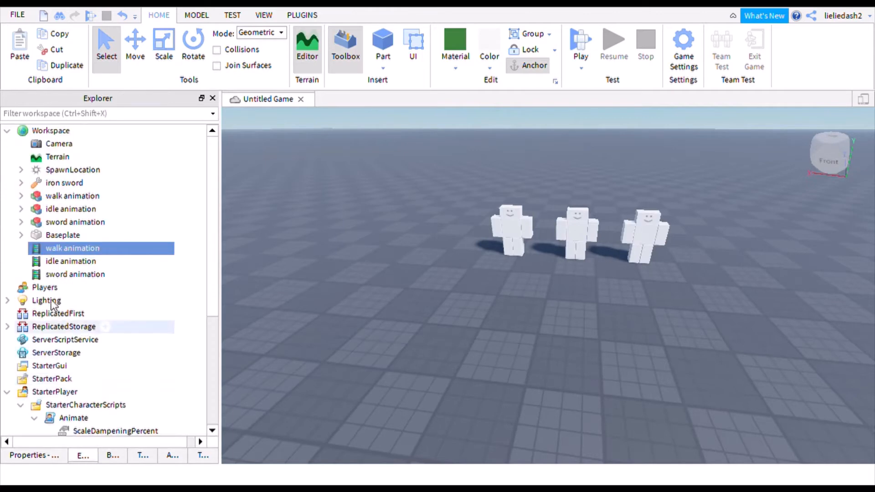
scroll(54, 270, down, 4)
scroll(54, 270, down, 1)
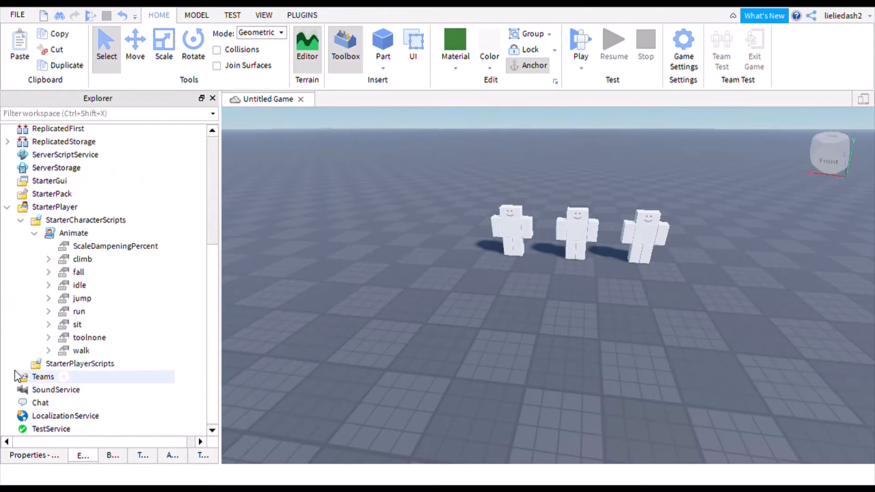
click(48, 352)
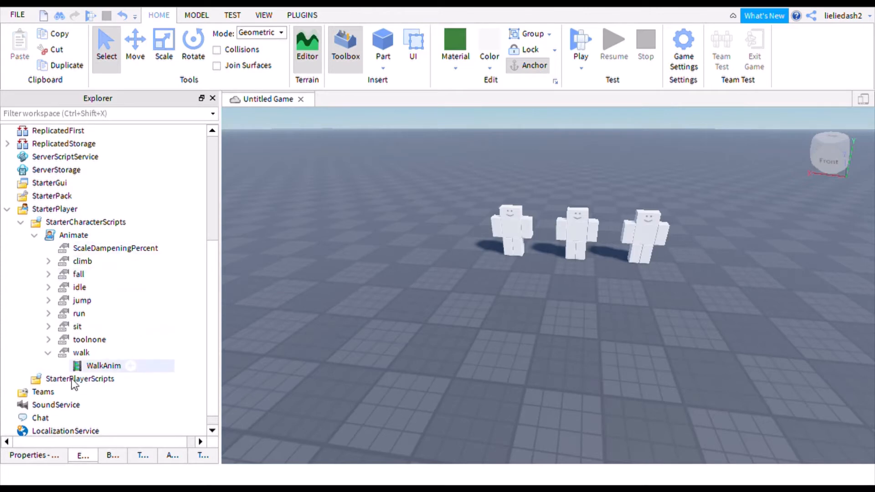
click(85, 368)
click(48, 458)
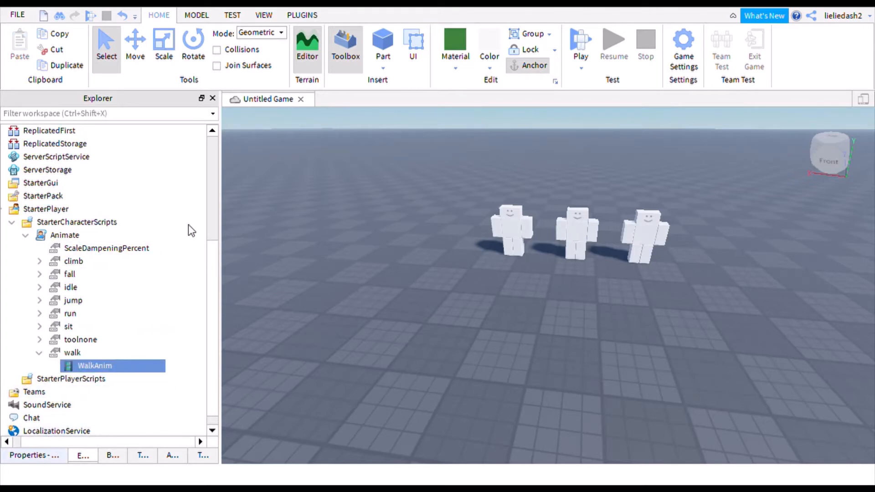
click(186, 150)
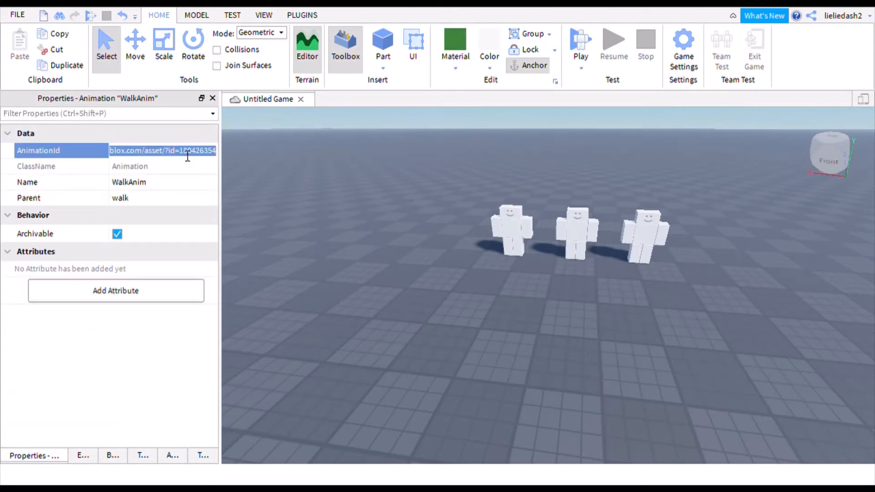
key(BackSpace)
key(ctrl+v)
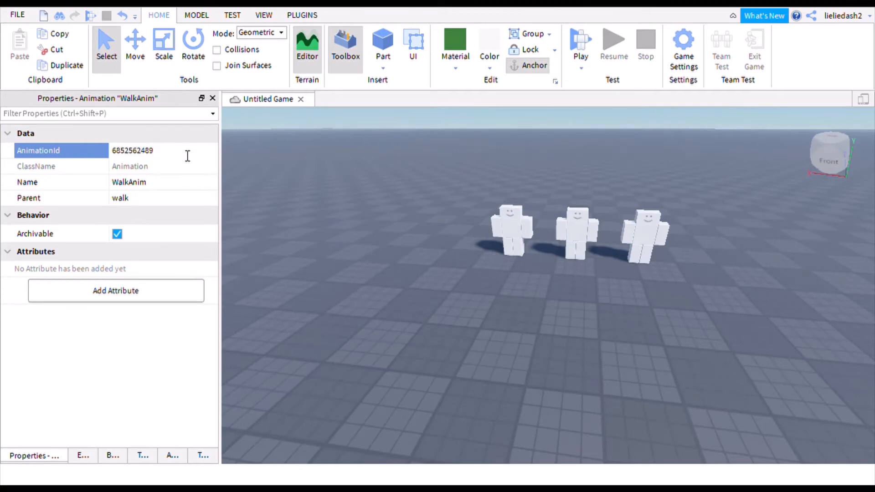
key(Return)
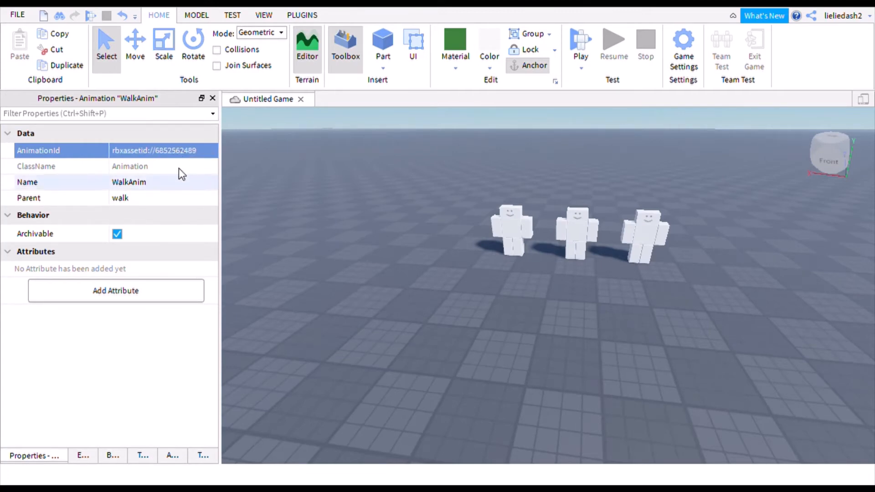
click(81, 456)
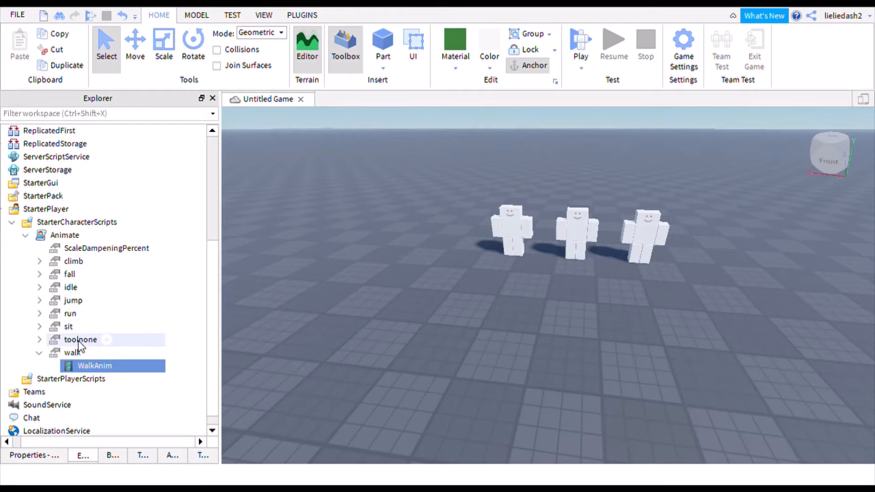
click(42, 240)
double_click(43, 240)
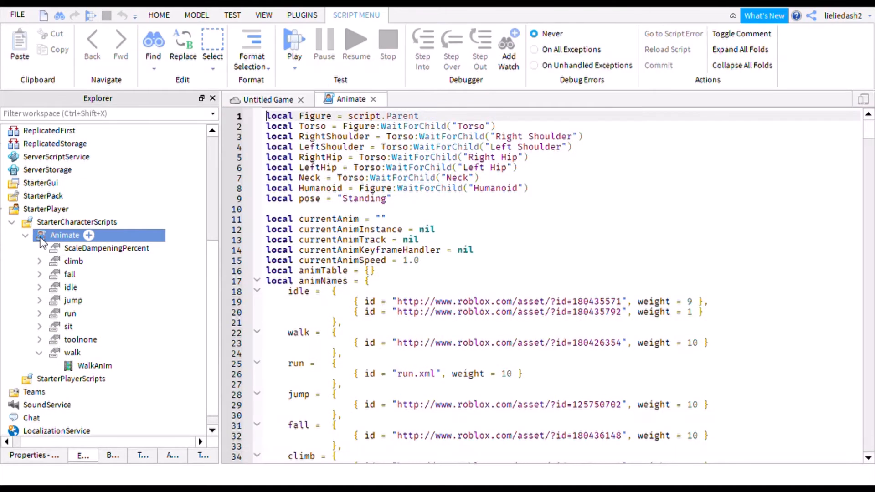
scroll(578, 248, down, 1)
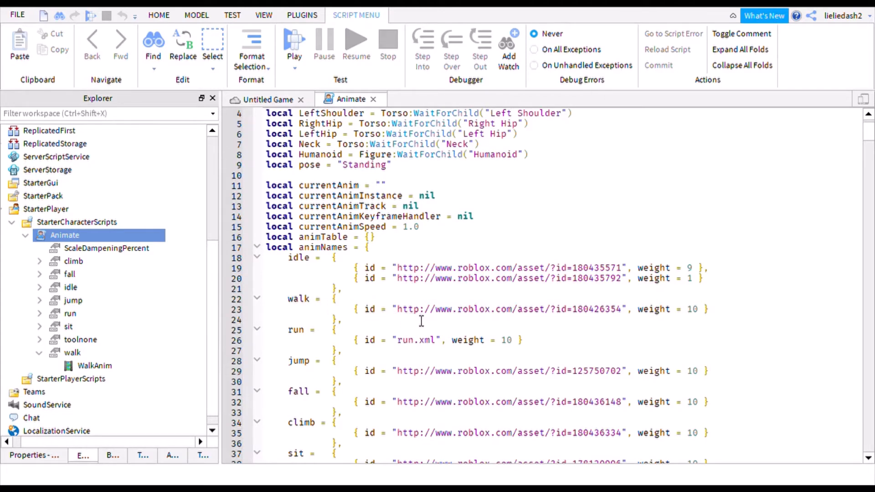
click(625, 313)
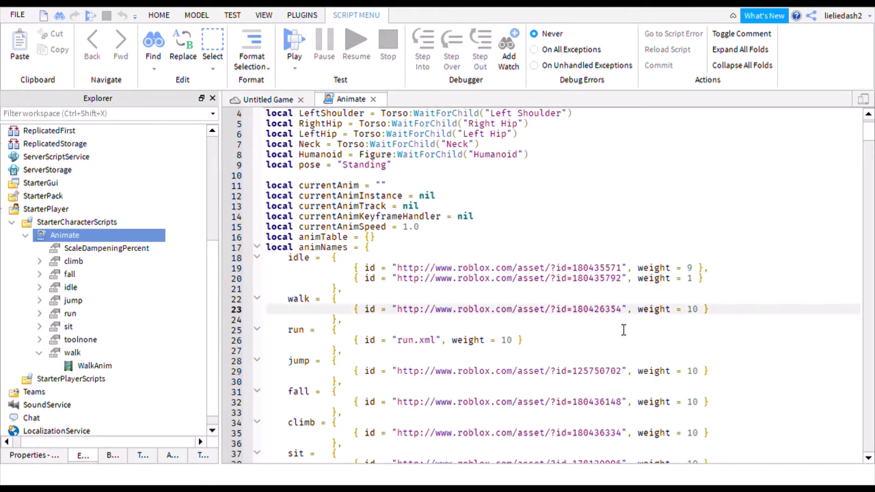
key(BackSpace)
key(BackSpace)
key(BackSpace)
key(BackSpace)
key(BackSpace)
key(BackSpace)
key(BackSpace)
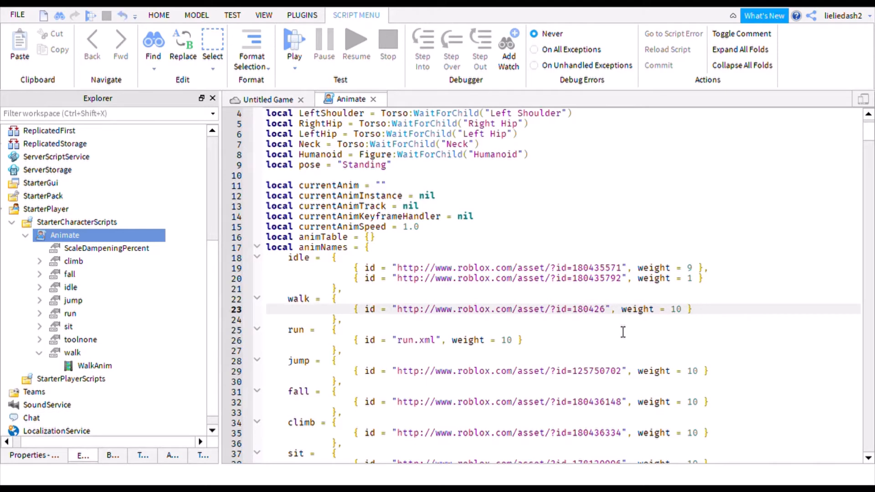
key(BackSpace)
key(BackSpace)
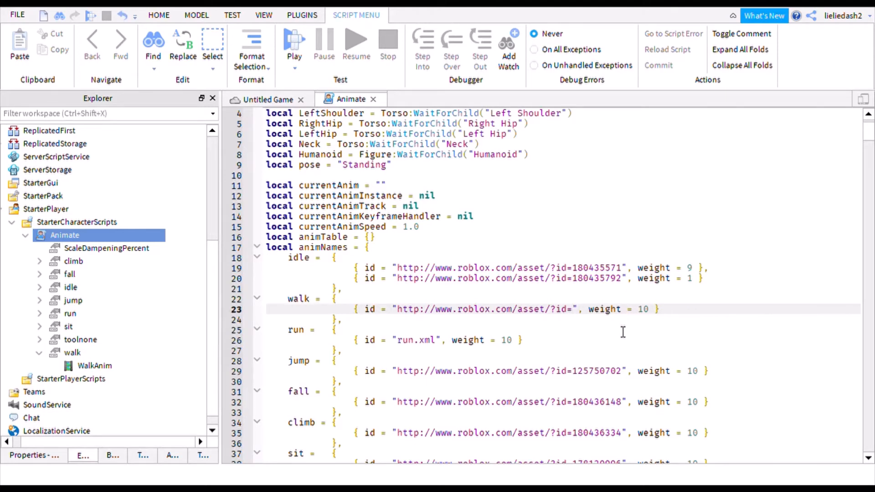
key(ctrl+v)
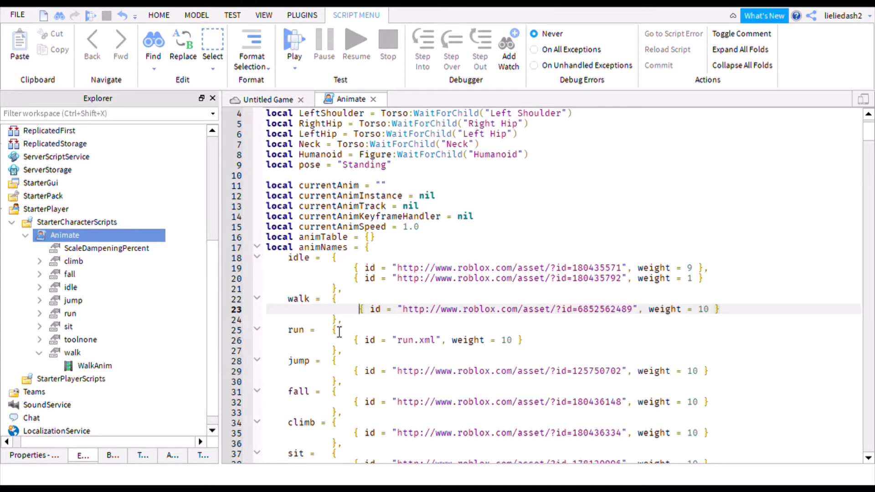
key(BackSpace)
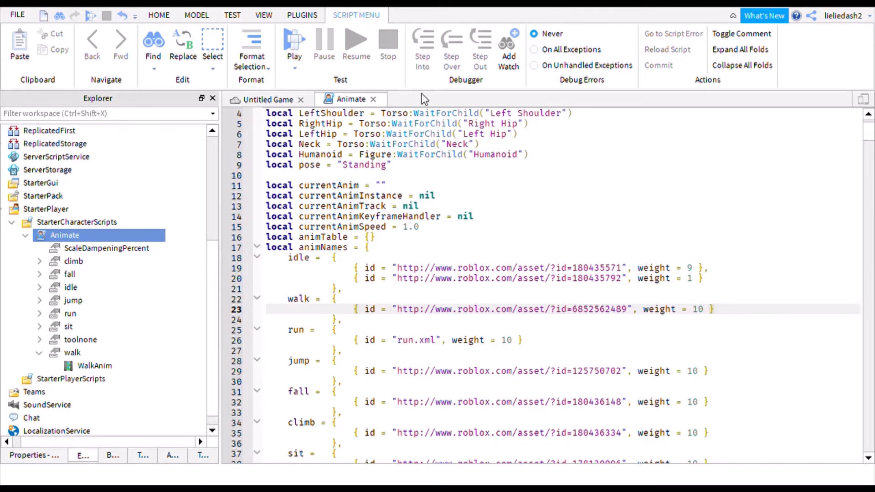
- Close the Animate script and collapse walk, Animate, StarterCharacterScripts and StarterPlayer in Explorer
click(372, 99)
click(253, 288)
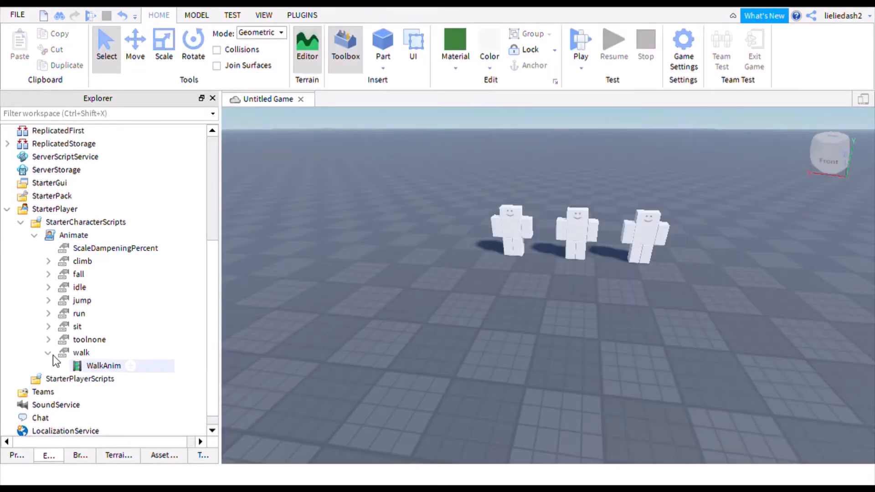
click(49, 353)
click(34, 234)
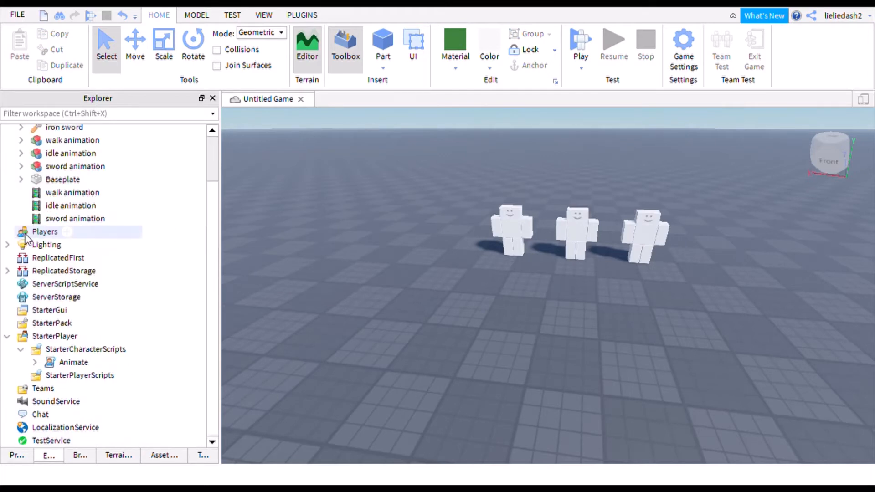
click(20, 353)
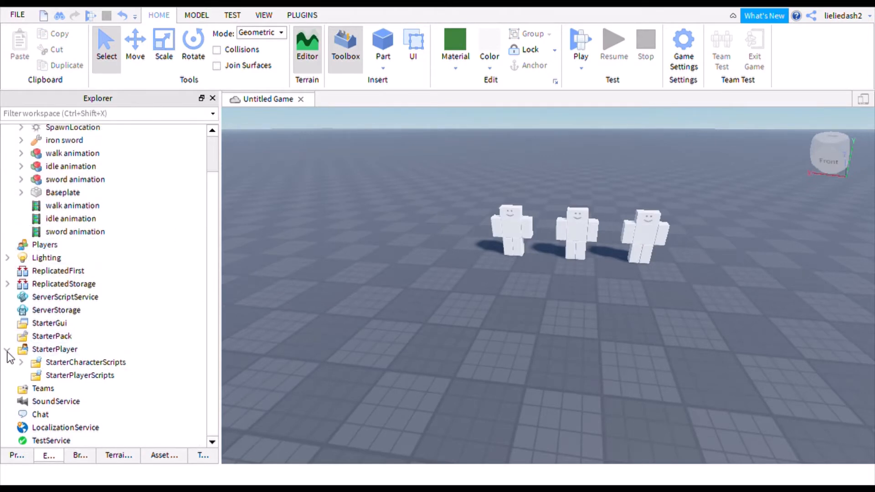
click(7, 349)
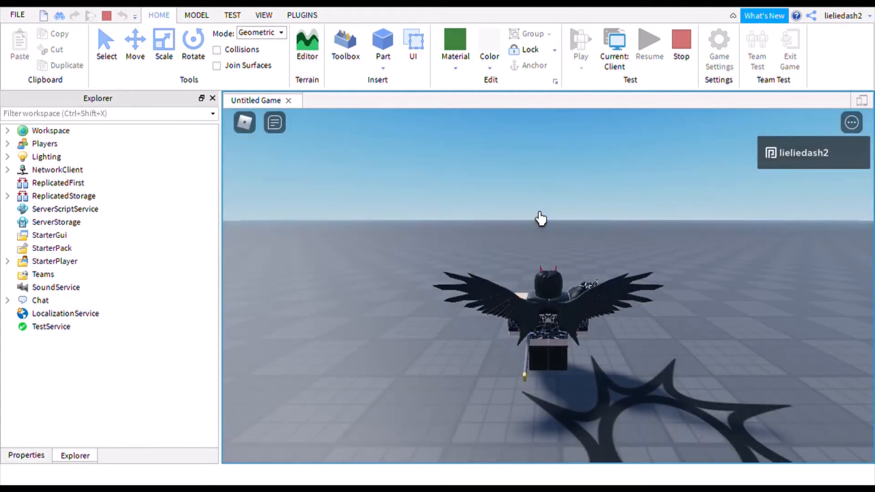
- Run the avatar in every direction to check how it holds the iron sword, then stop the test
right_drag(569, 218, 546, 207)
key(s)
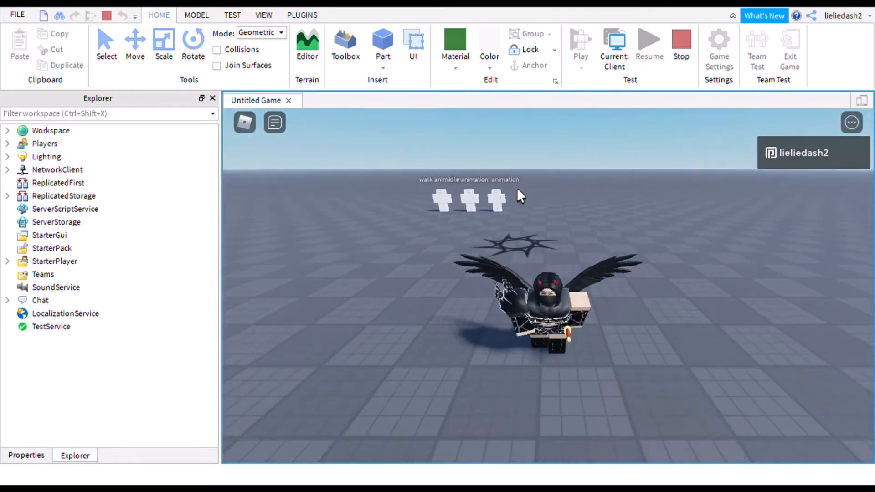
key(a)
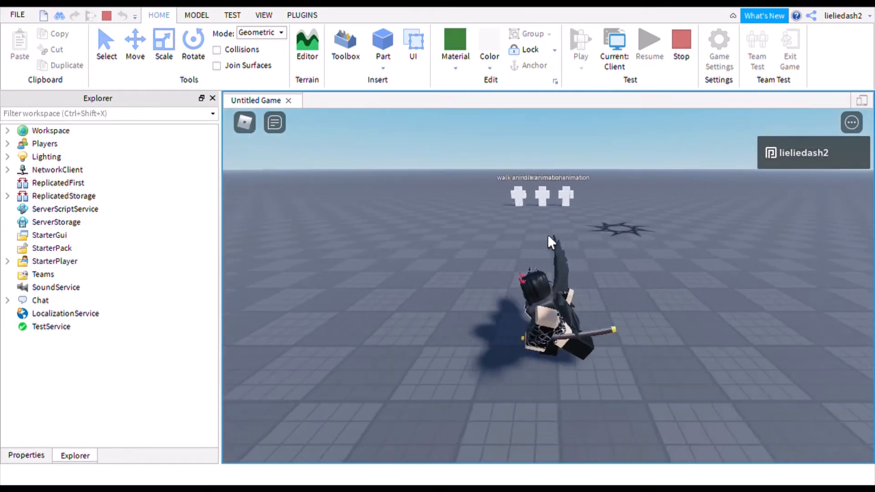
right_drag(548, 235, 548, 236)
key(s)
key(a)
key(w)
key(d)
key(s)
key(d)
key(w)
key(a)
key(s)
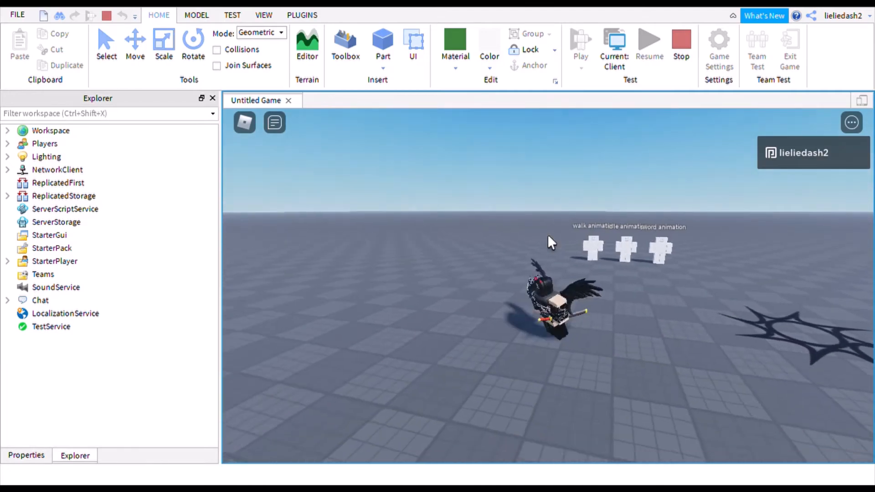
key(d)
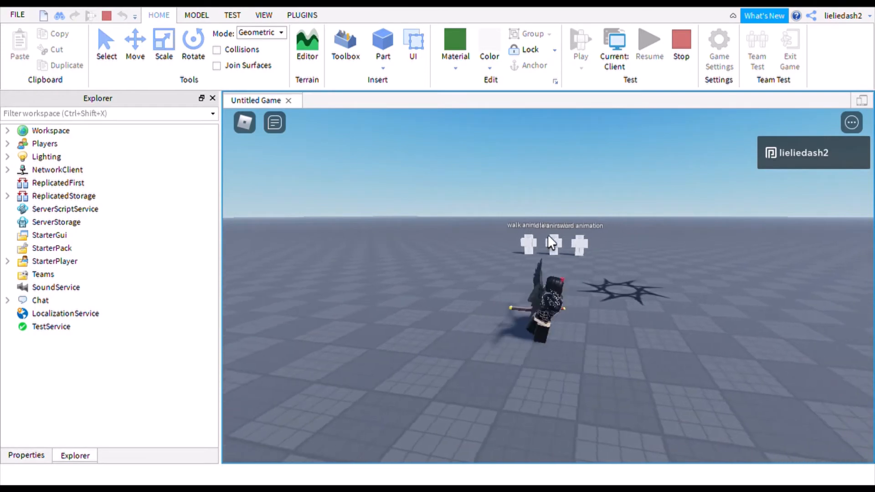
key(w)
key(d)
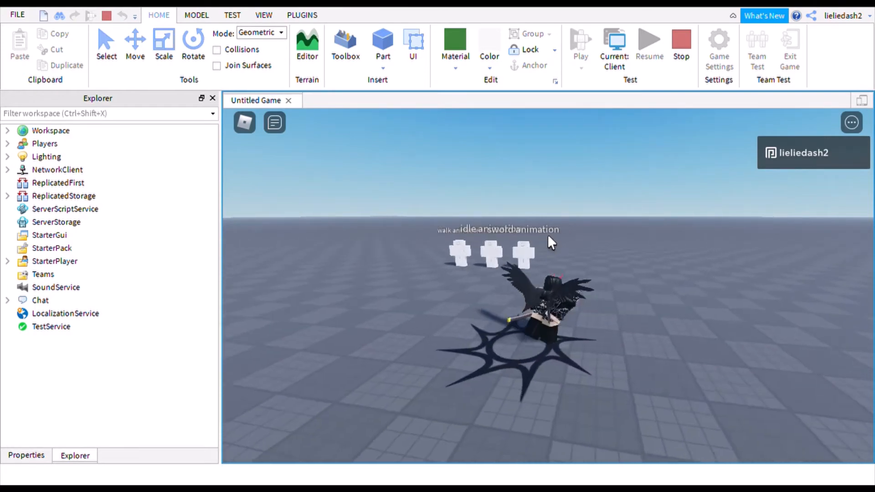
key(w)
key(a)
key(s)
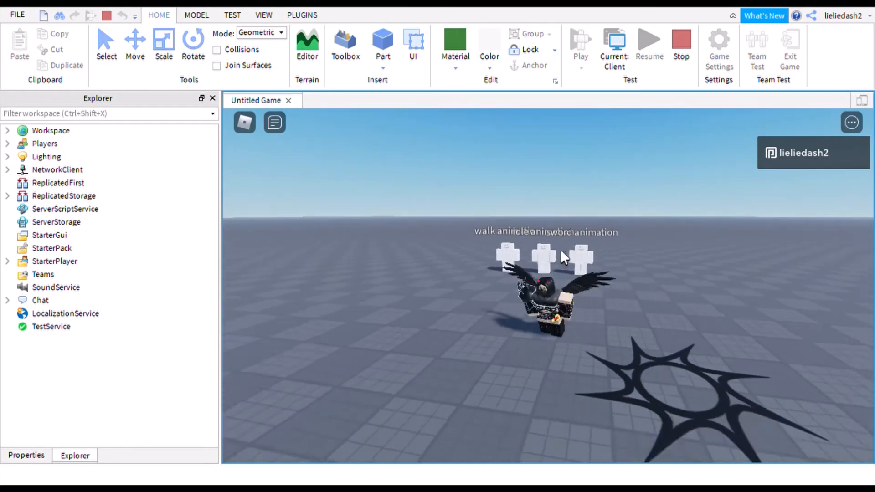
key(d)
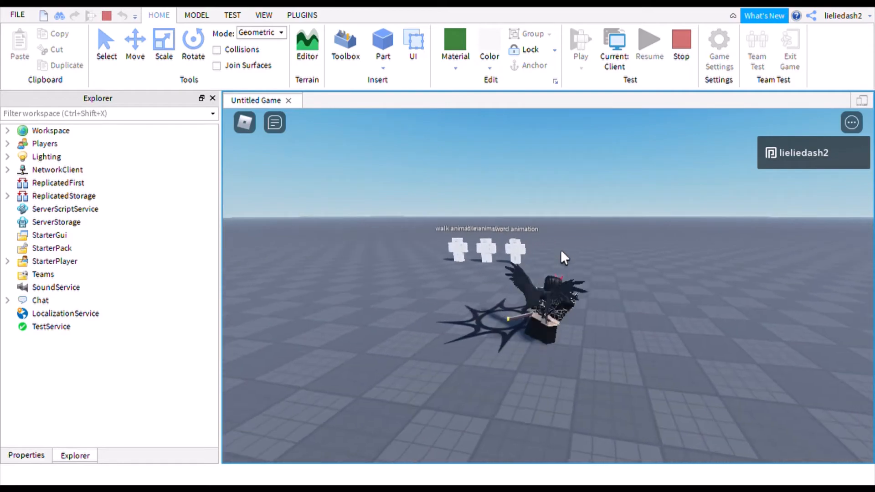
key(w)
key(a)
key(s)
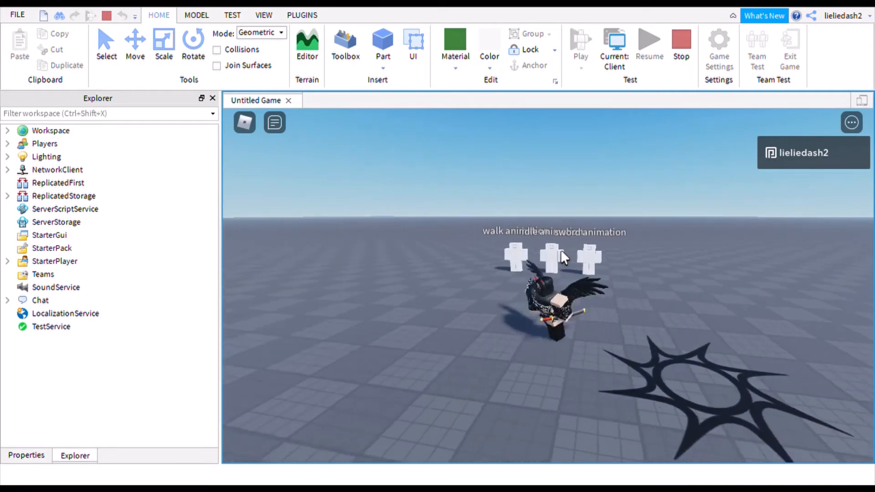
key(s)
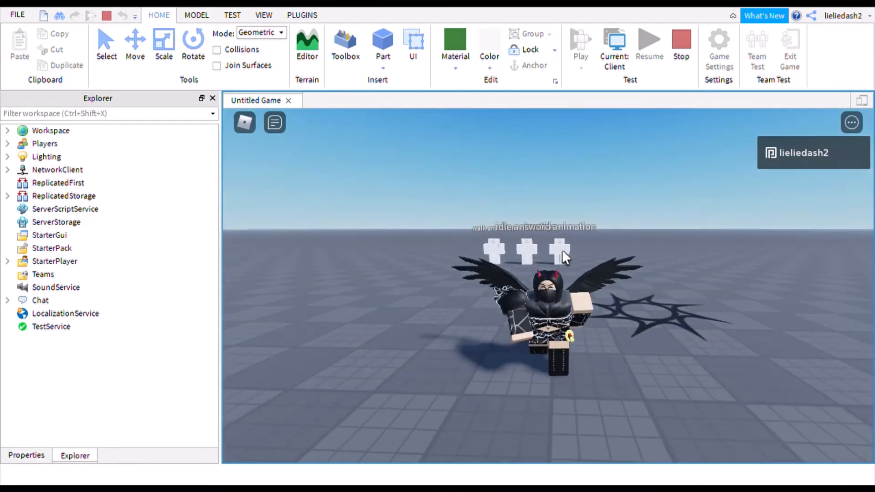
key(d)
key(w)
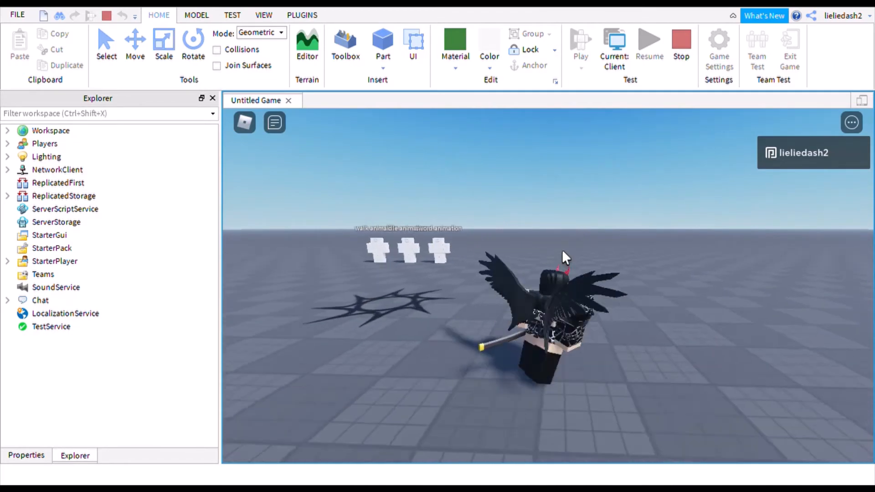
key(a)
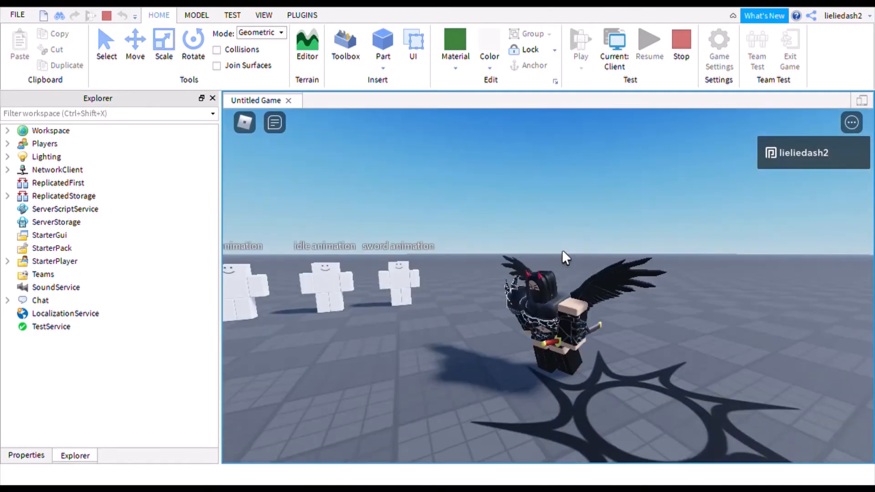
key(s)
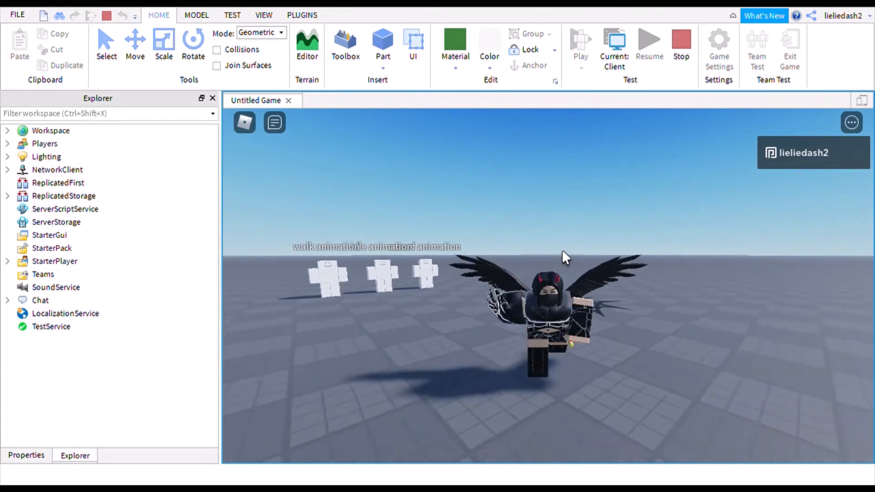
key(w)
key(w)
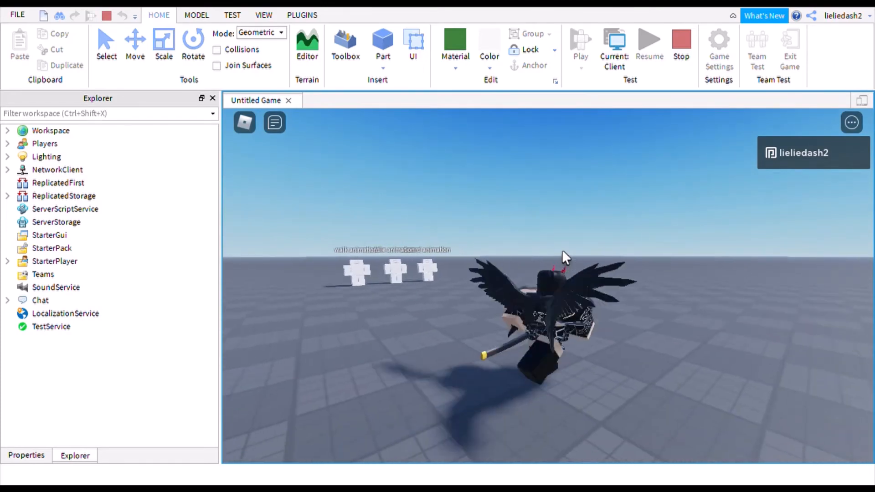
key(a)
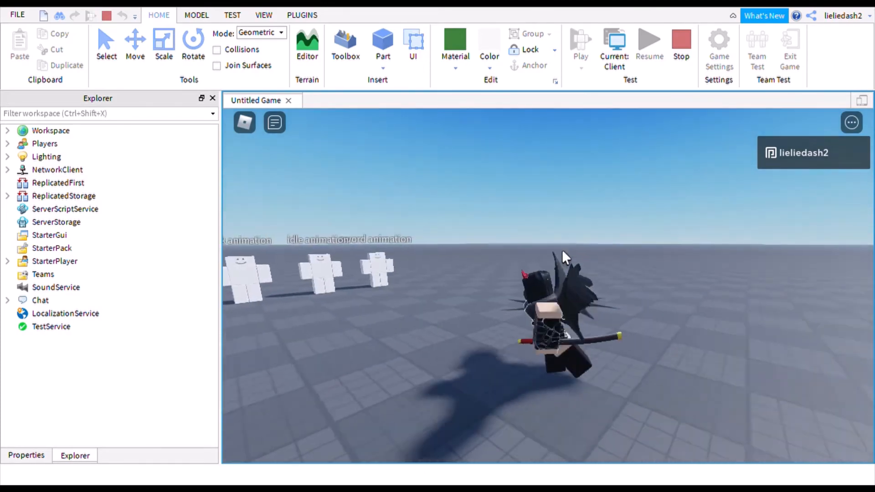
click(682, 54)
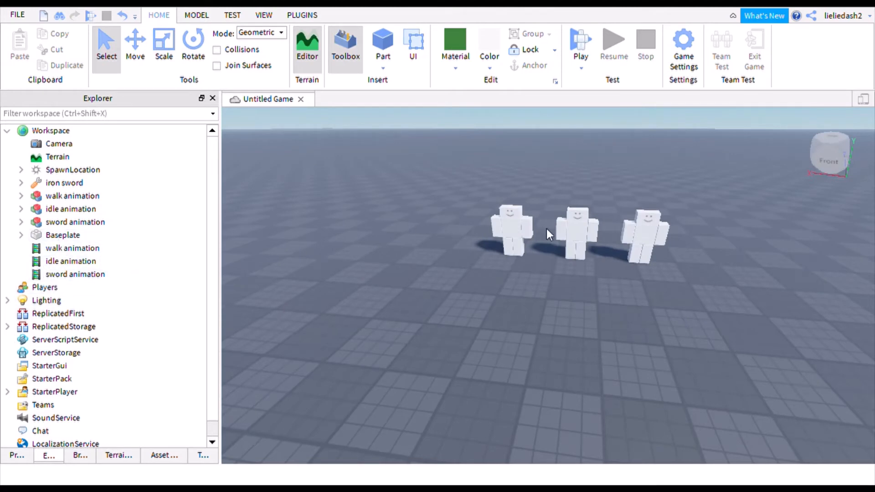
- Tilt and zoom the view toward the three dummies, then show the Plugins toolbar
right_drag(546, 229, 548, 226)
scroll(548, 226, up, 5)
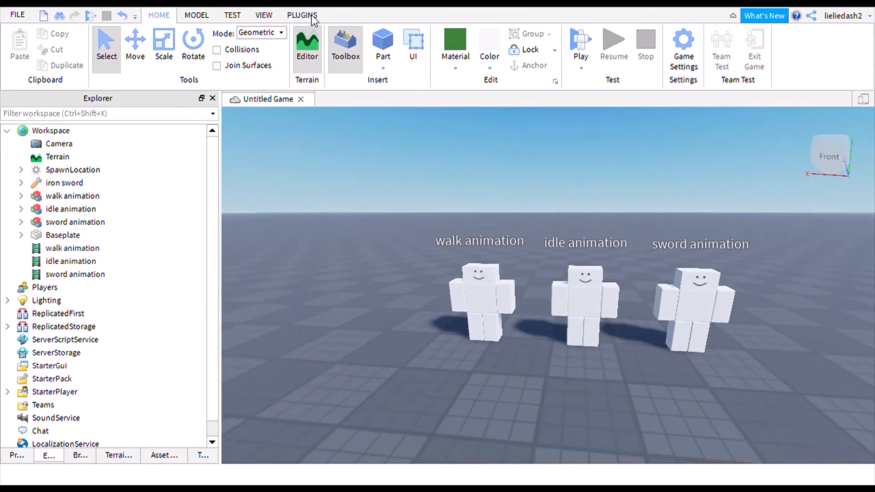
click(312, 16)
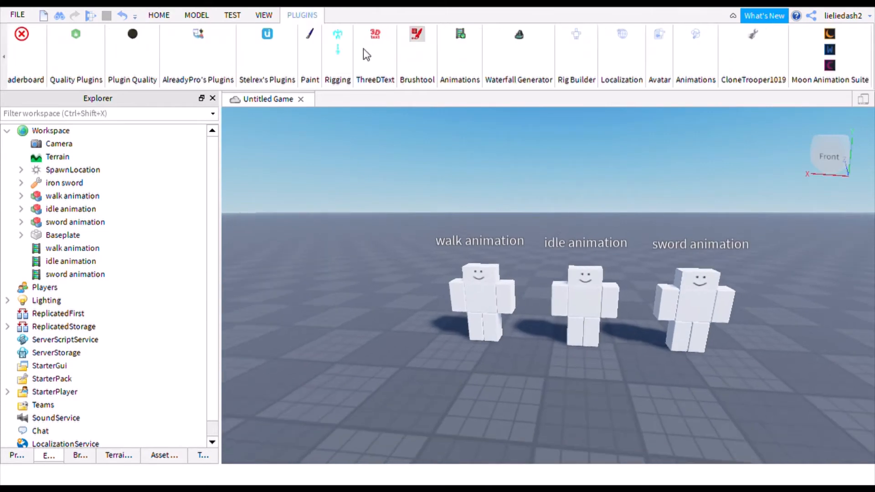
click(694, 34)
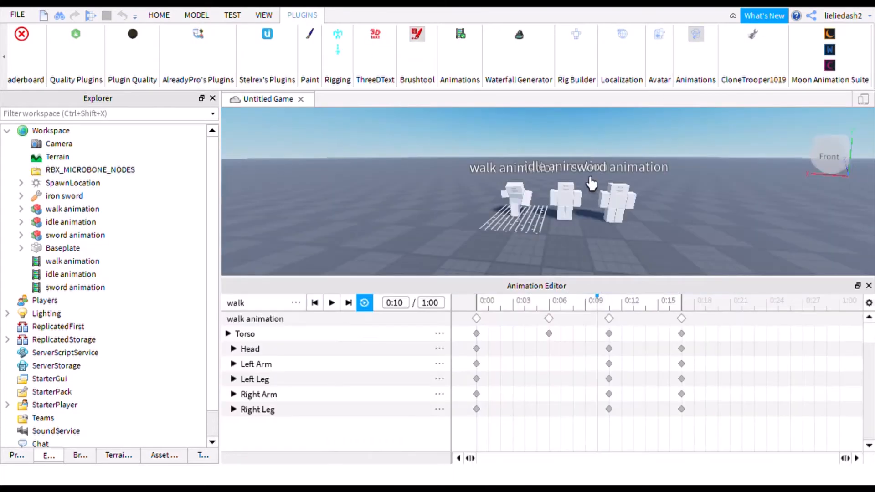
right_drag(591, 179, 591, 181)
key(w)
key(d)
key(s)
key(d)
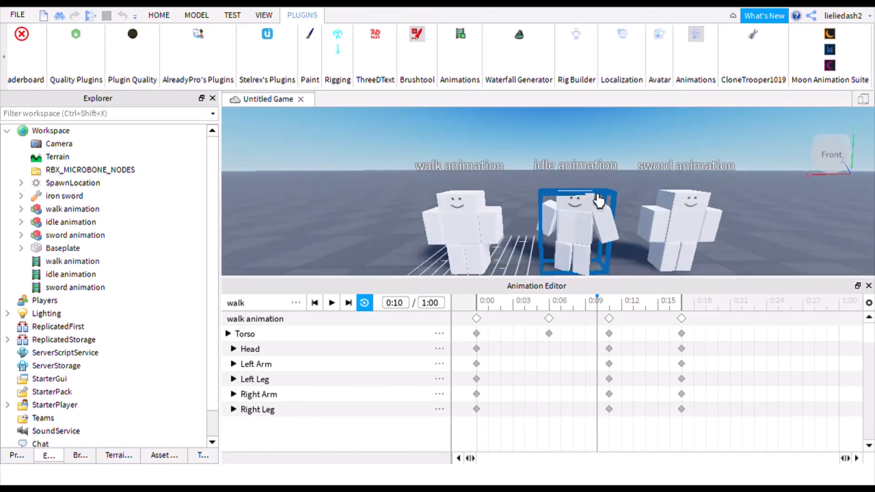
click(598, 200)
key(d)
key(s)
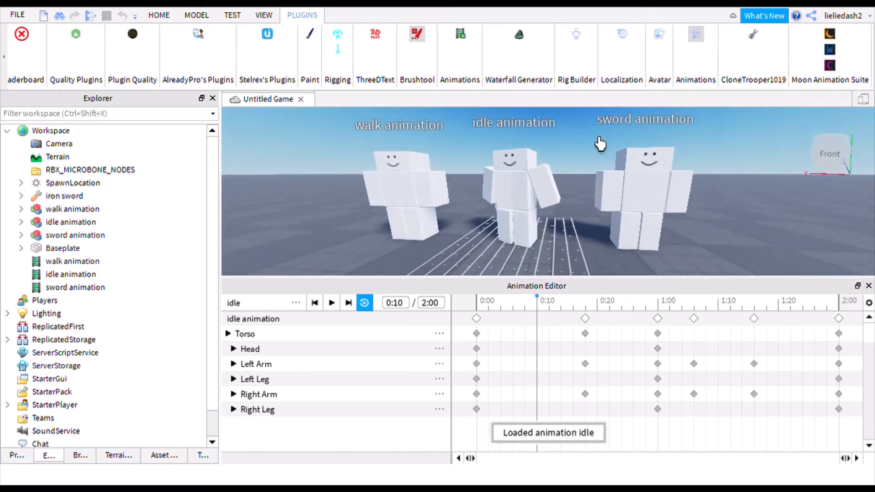
key(w)
key(e)
key(d)
key(q)
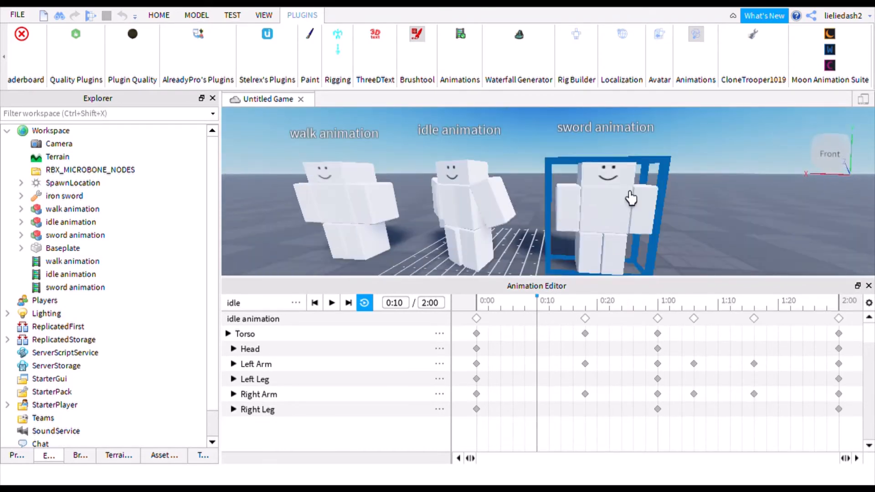
click(632, 200)
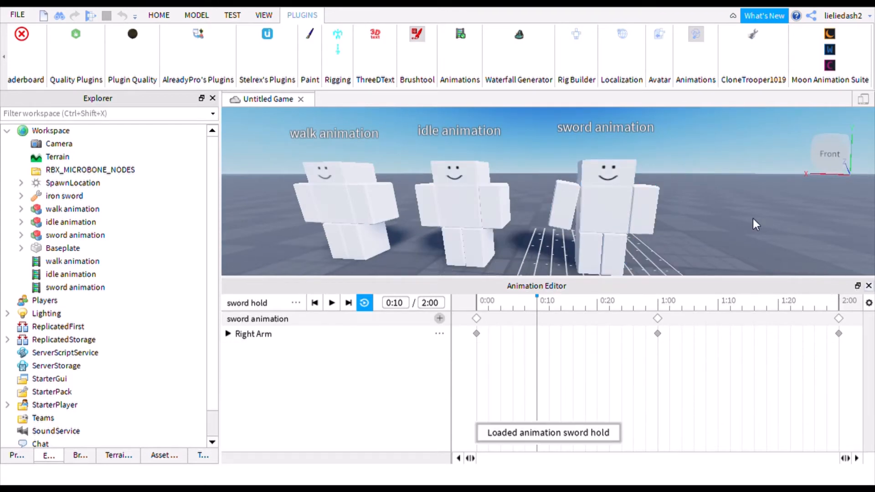
click(868, 286)
key(s)
right_drag(560, 170, 553, 163)
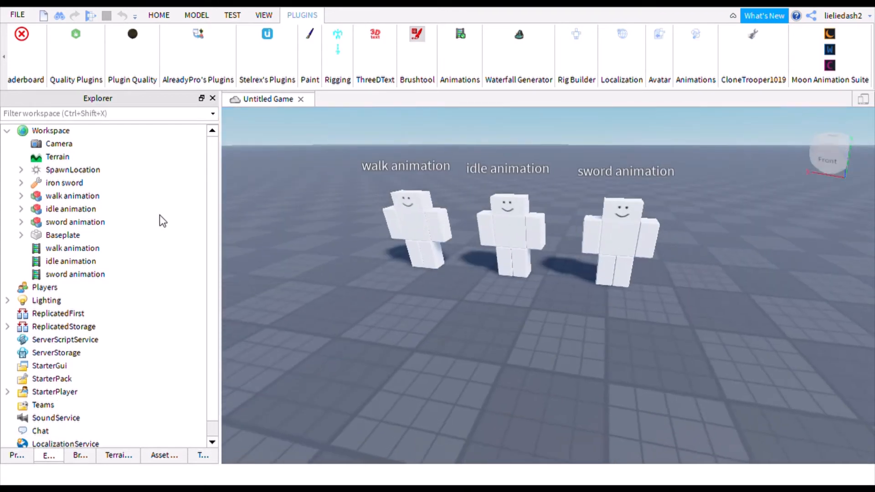
- Copy the animation ID number from the idle animation's AnimationId property
key(s)
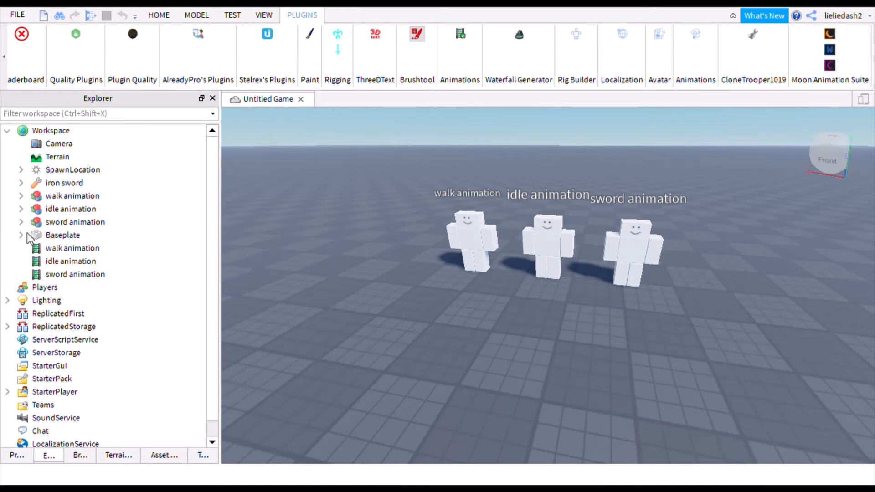
click(43, 263)
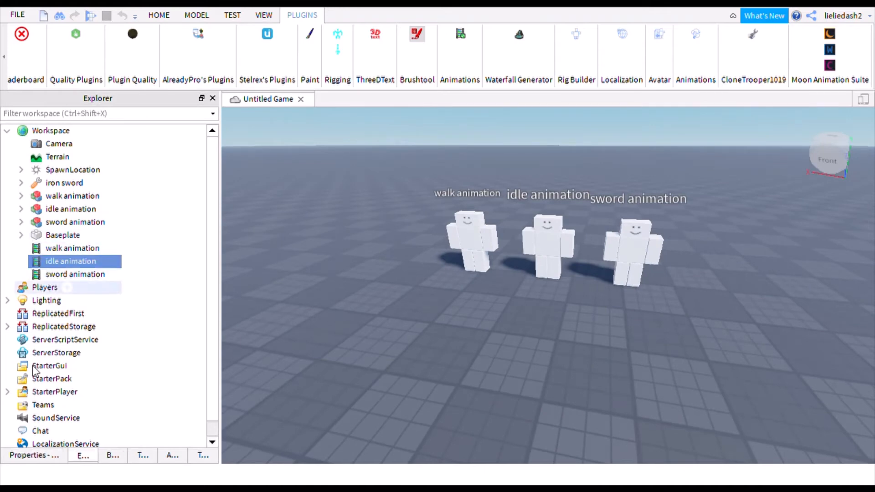
click(53, 457)
click(202, 149)
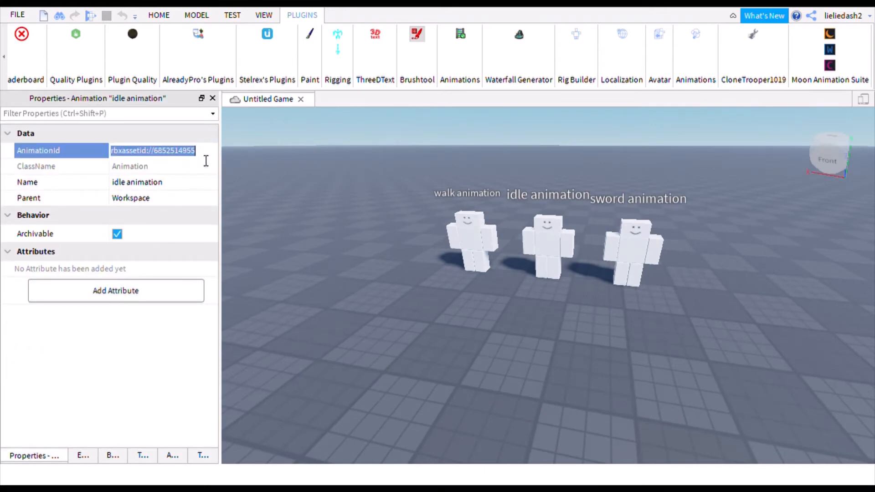
drag(206, 161, 162, 159)
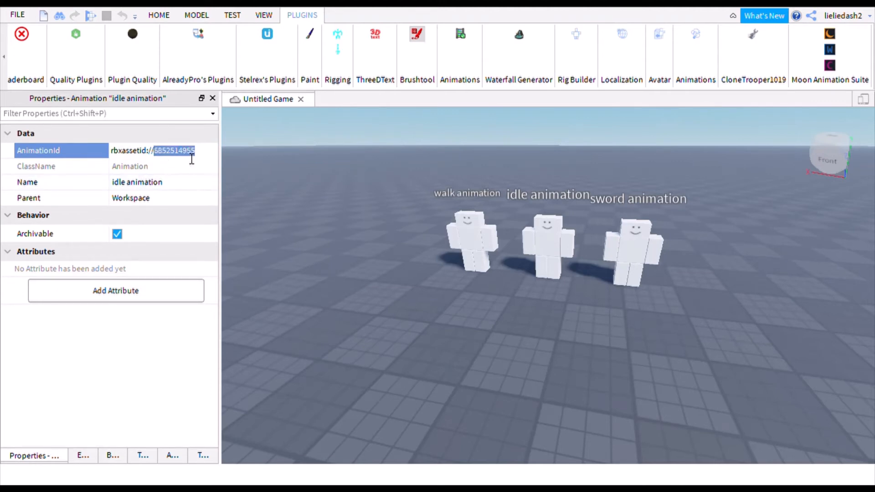
click(81, 456)
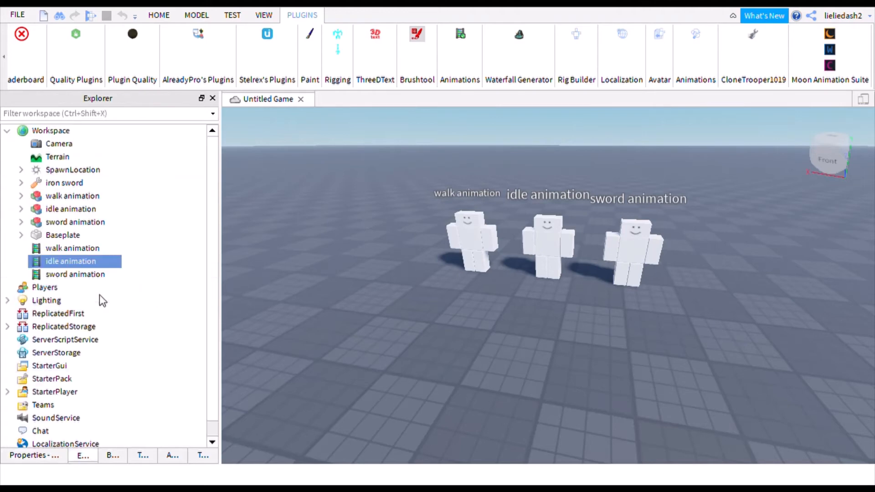
- Expand StarterPlayer > StarterCharacterScripts > Animate > idle in the Explorer
scroll(99, 294, down, 1)
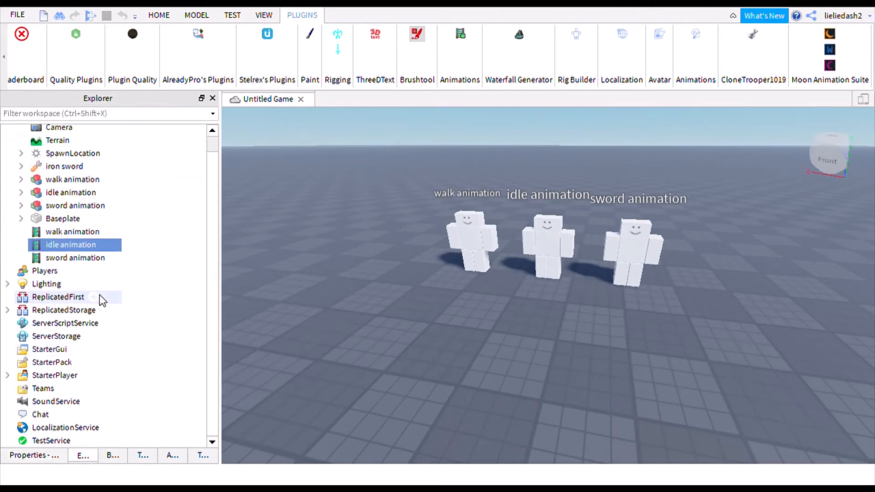
click(7, 375)
scroll(35, 365, down, 1)
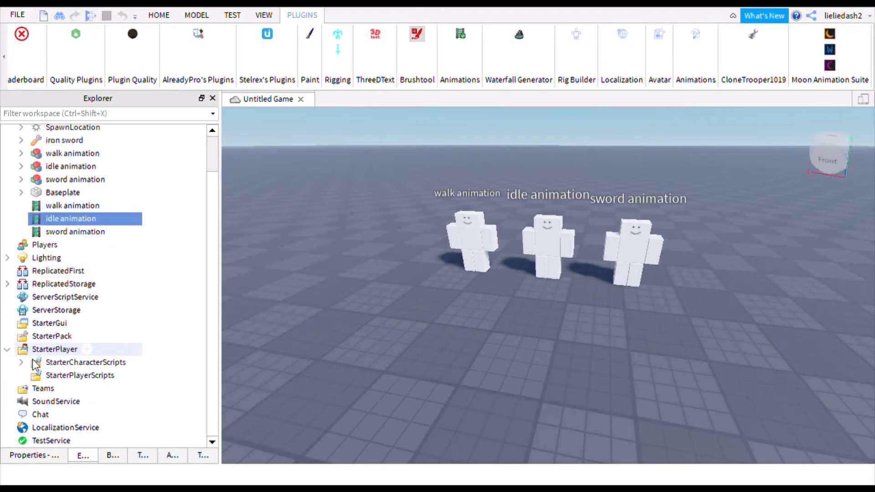
click(21, 362)
scroll(24, 362, down, 1)
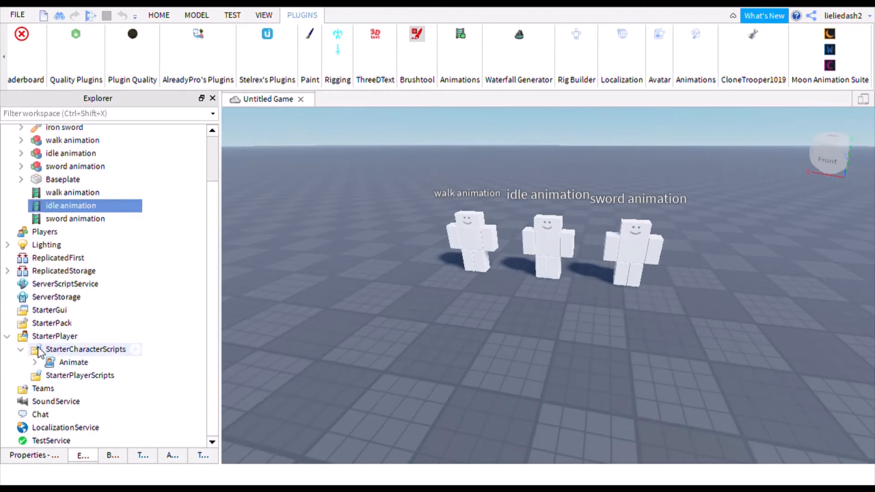
click(36, 362)
scroll(55, 360, down, 5)
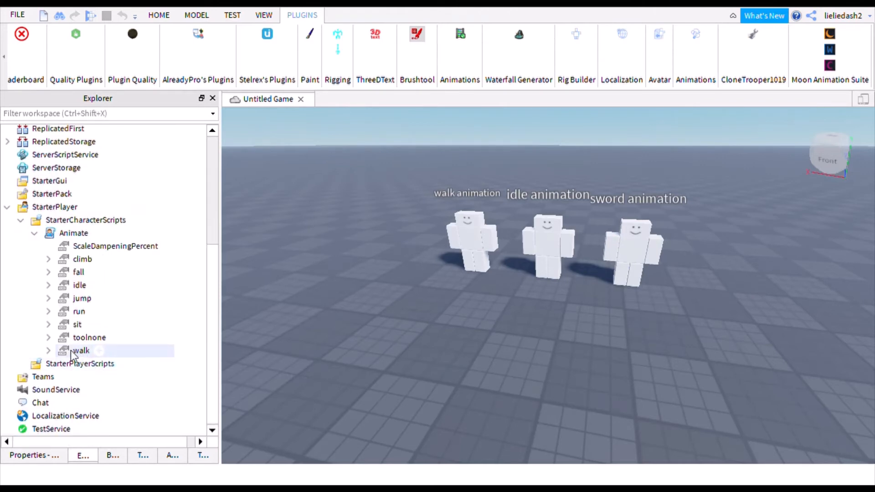
click(48, 289)
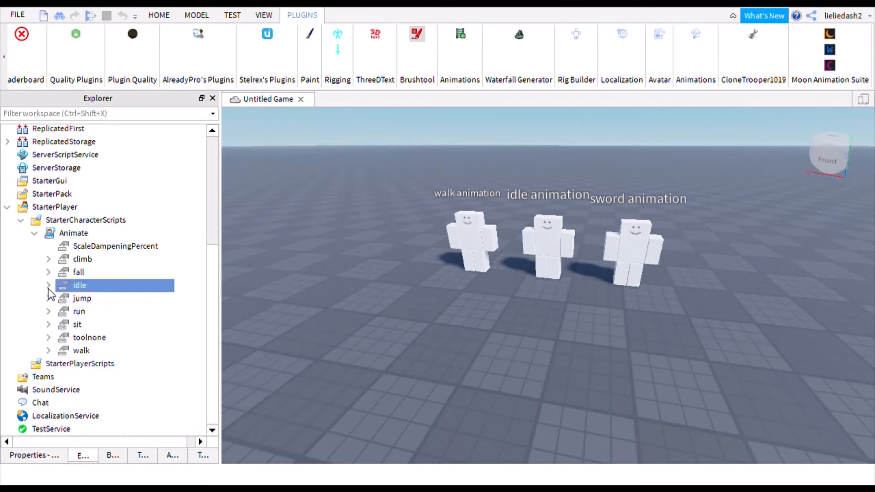
click(48, 286)
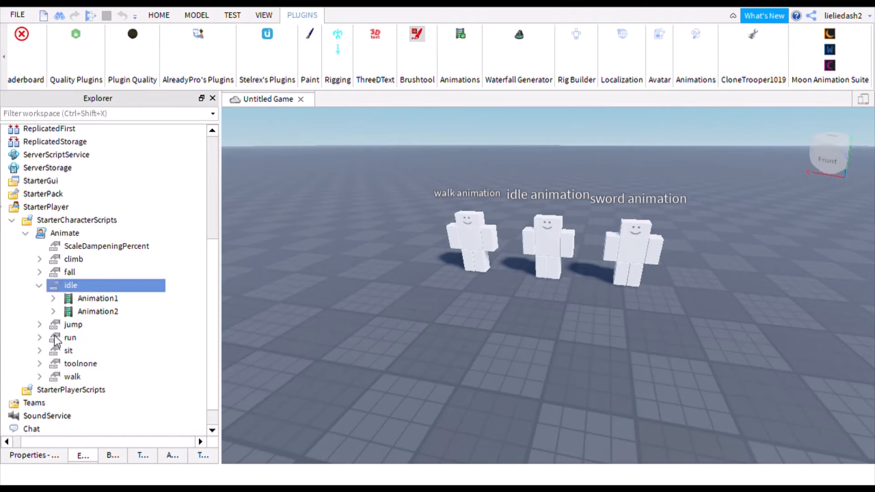
click(70, 300)
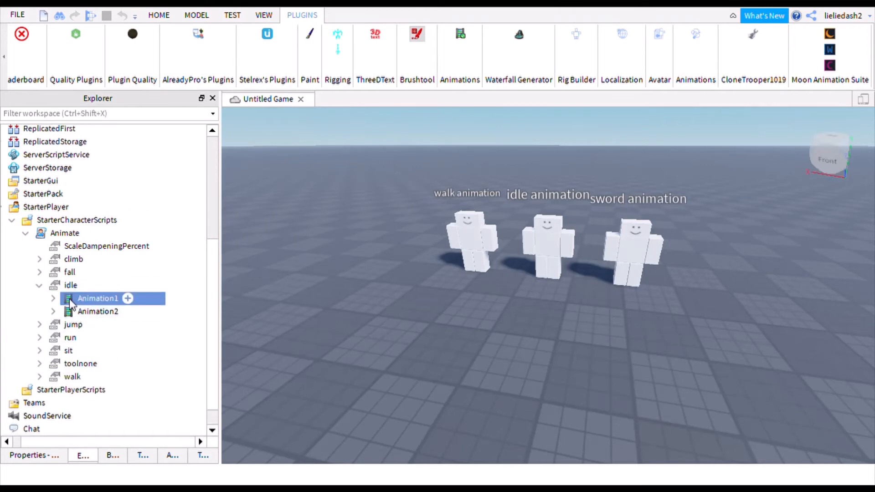
click(49, 457)
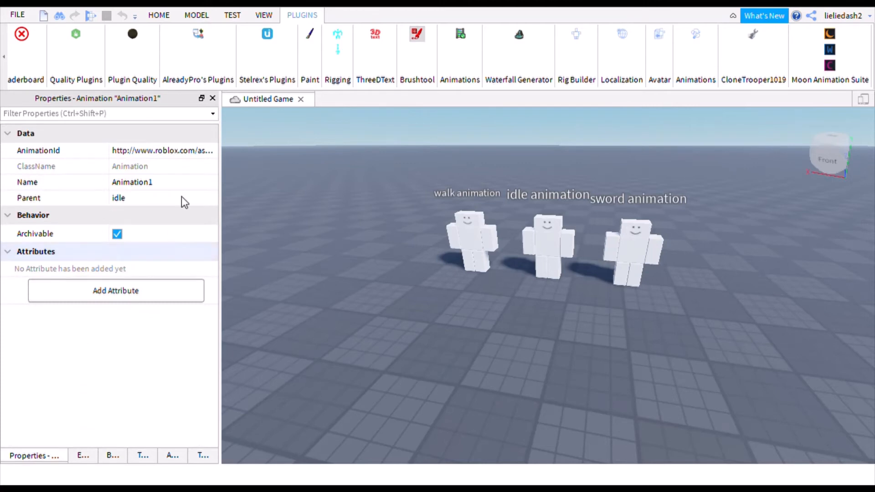
click(203, 154)
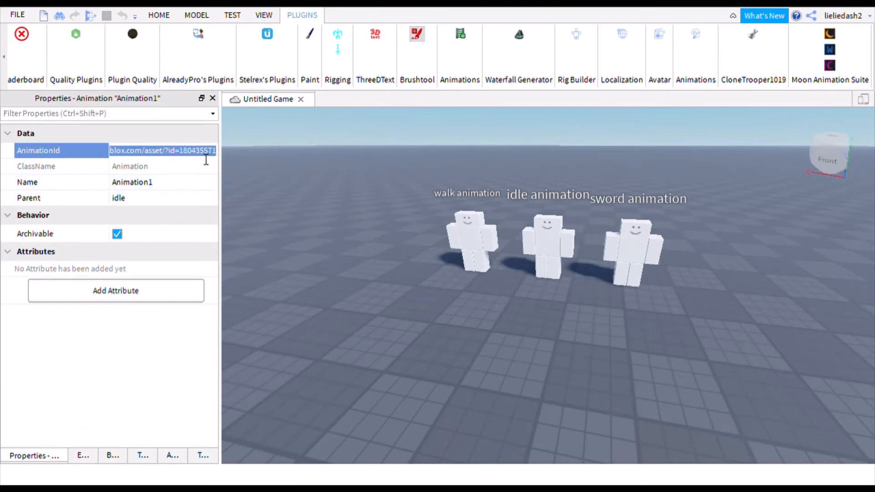
key(ctrl+v)
key(Return)
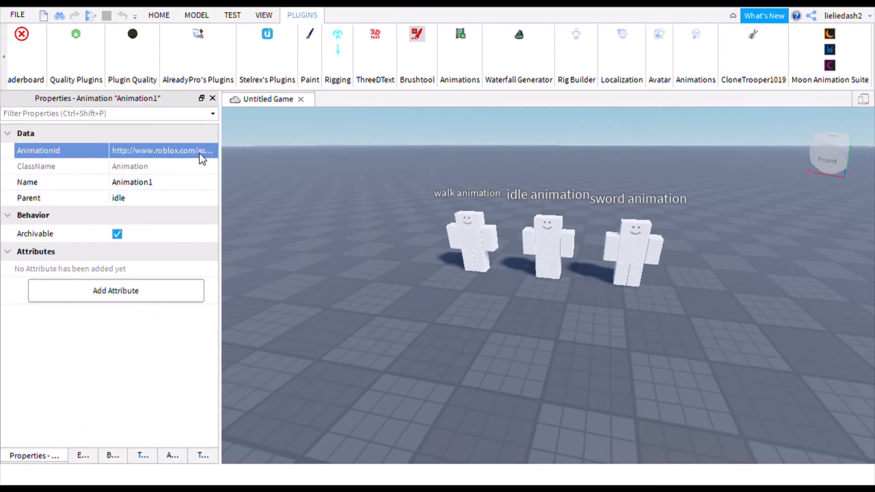
click(85, 457)
click(92, 314)
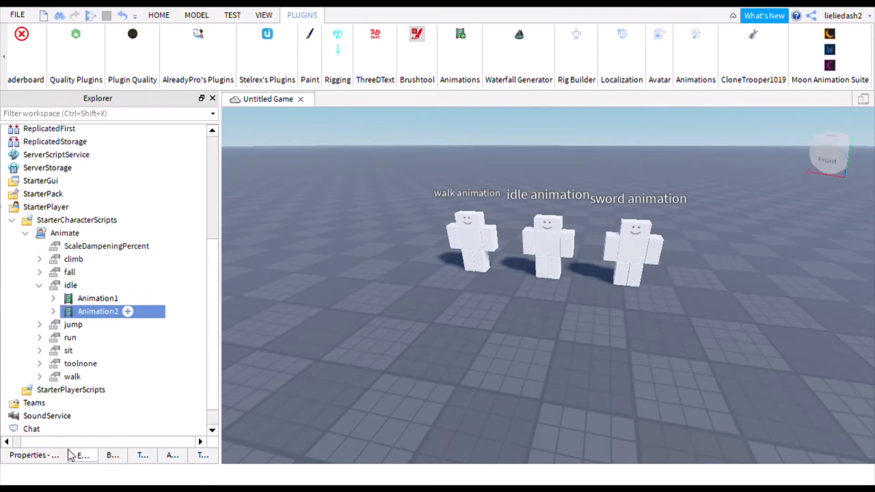
click(51, 455)
click(190, 151)
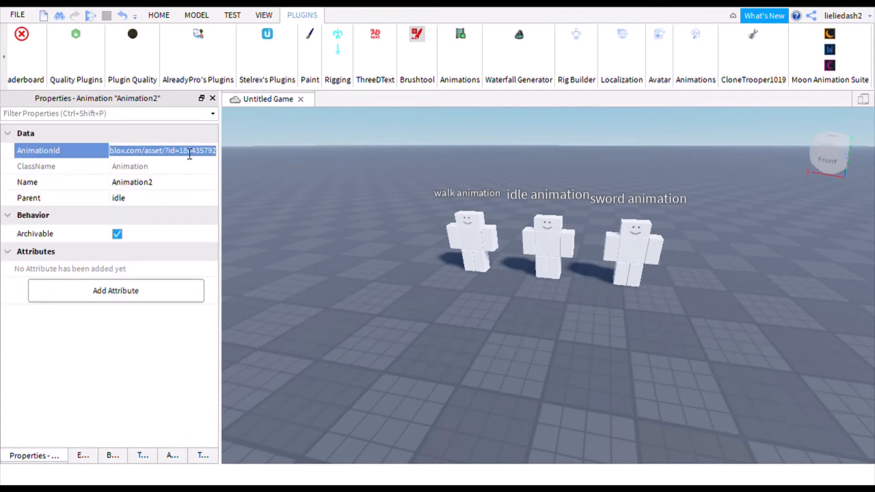
key(ctrl+v)
key(Return)
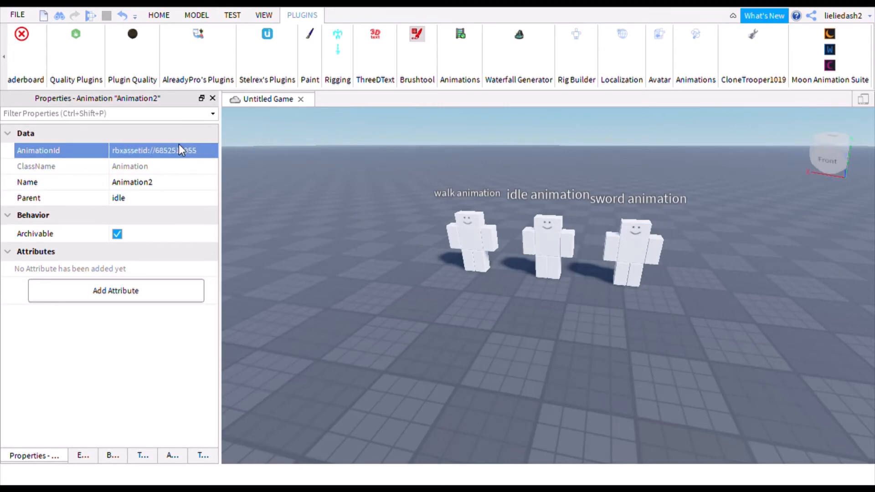
click(79, 461)
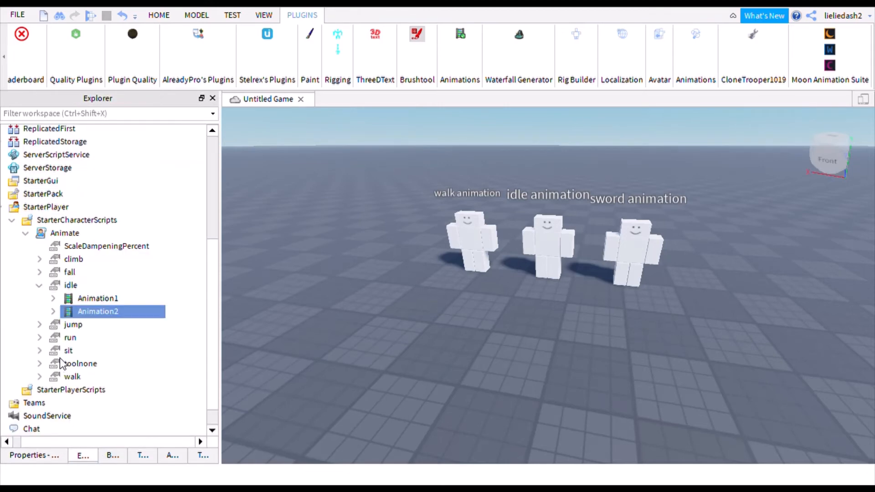
click(39, 285)
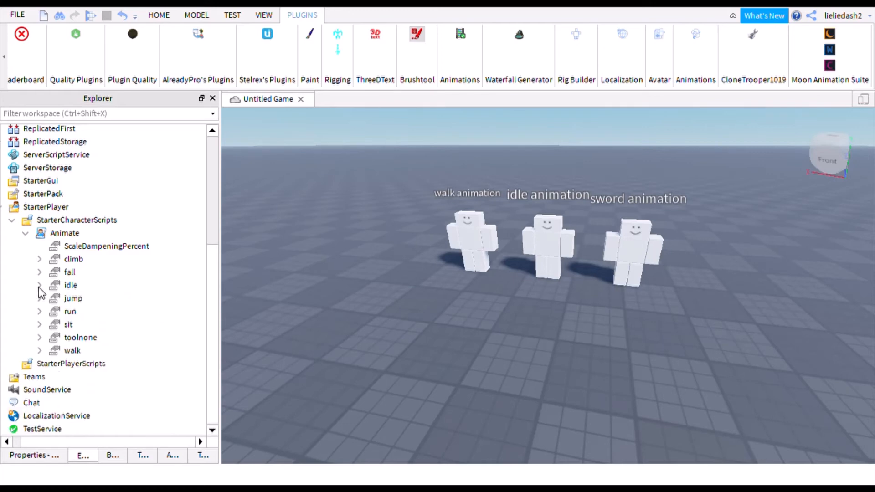
double_click(43, 234)
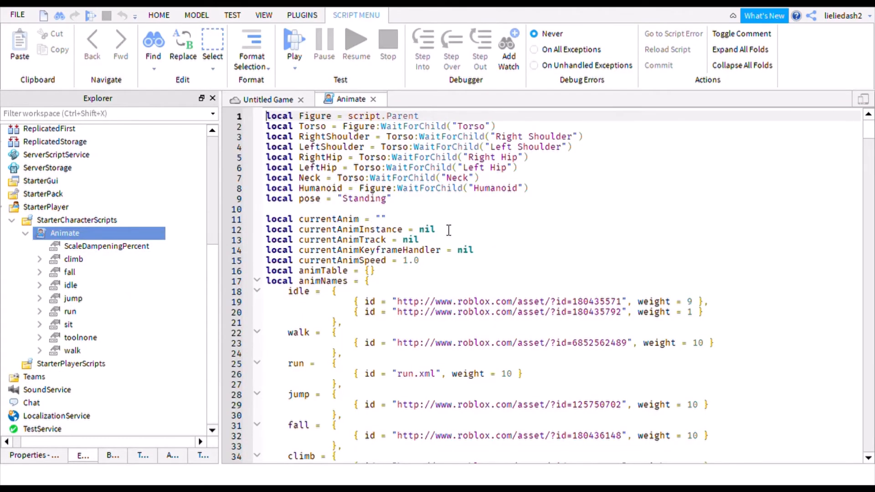
scroll(449, 232, down, 2)
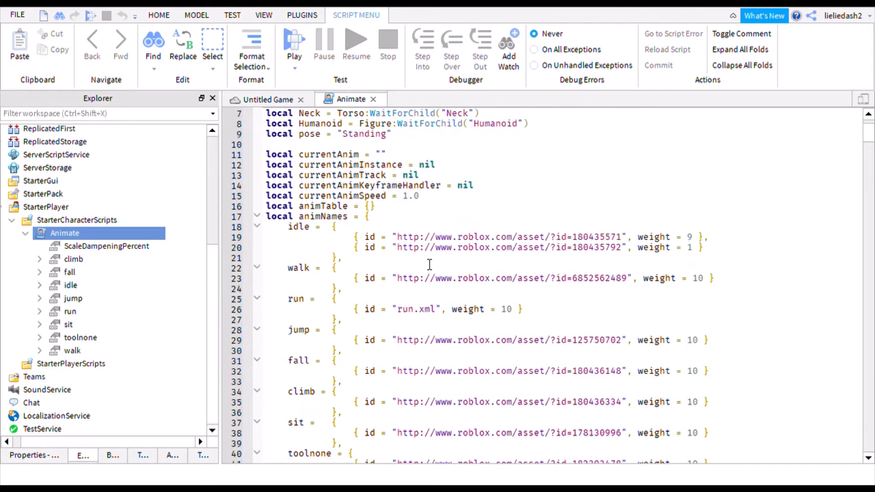
click(618, 237)
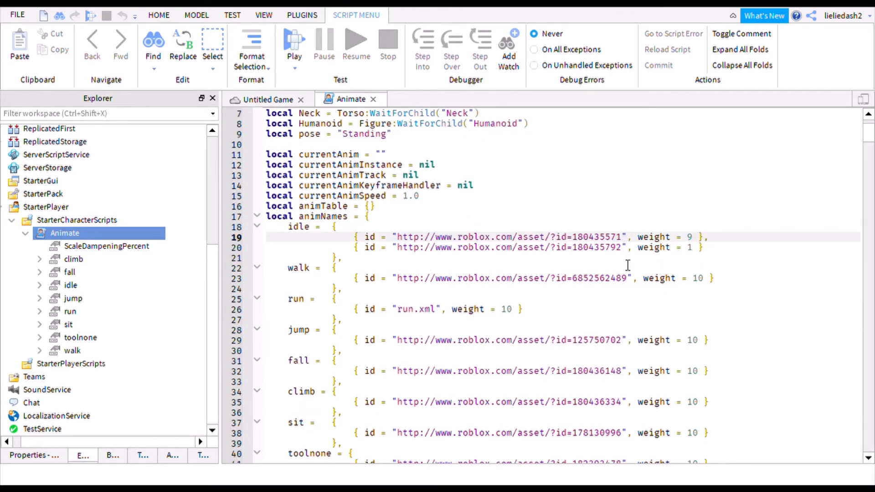
key(BackSpace)
key(BackSpace)
key(BackSpace)
key(BackSpace)
key(BackSpace)
key(BackSpace)
key(BackSpace)
key(BackSpace)
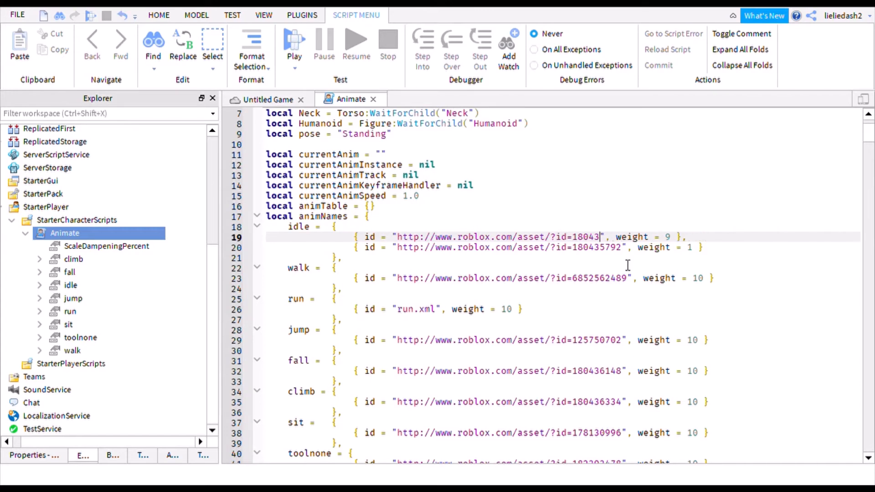
key(BackSpace)
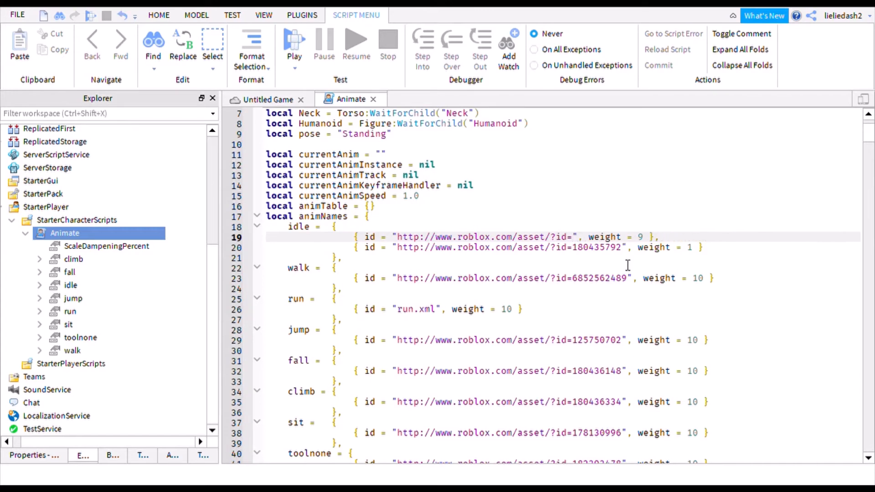
key(ctrl+v)
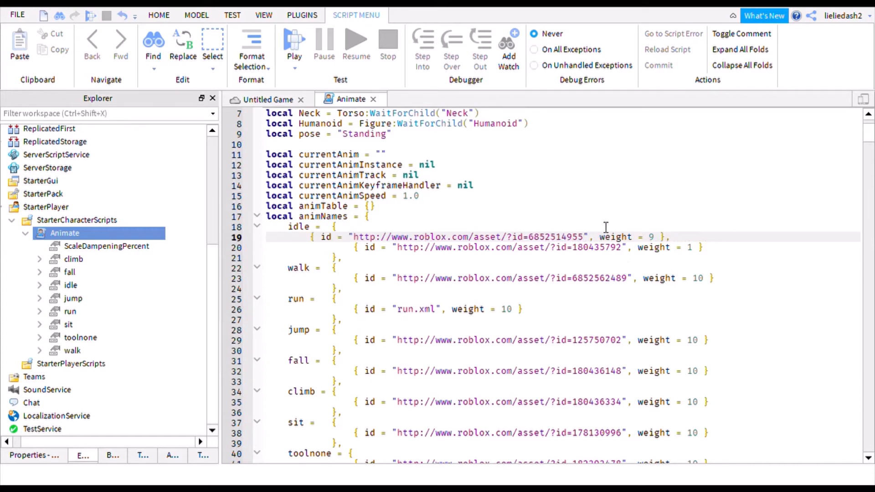
click(622, 248)
key(BackSpace)
key(BackSpace)
key(BackSpace)
key(BackSpace)
key(BackSpace)
key(BackSpace)
key(BackSpace)
key(BackSpace)
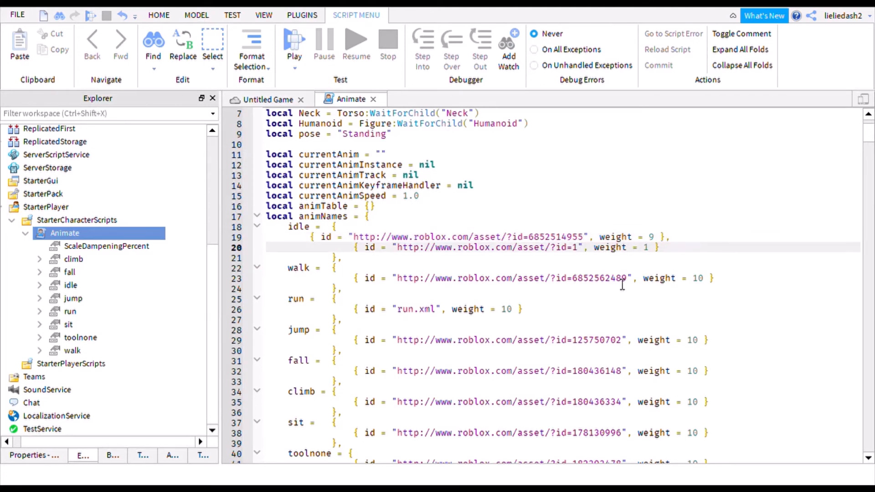
key(BackSpace)
key(ctrl+v)
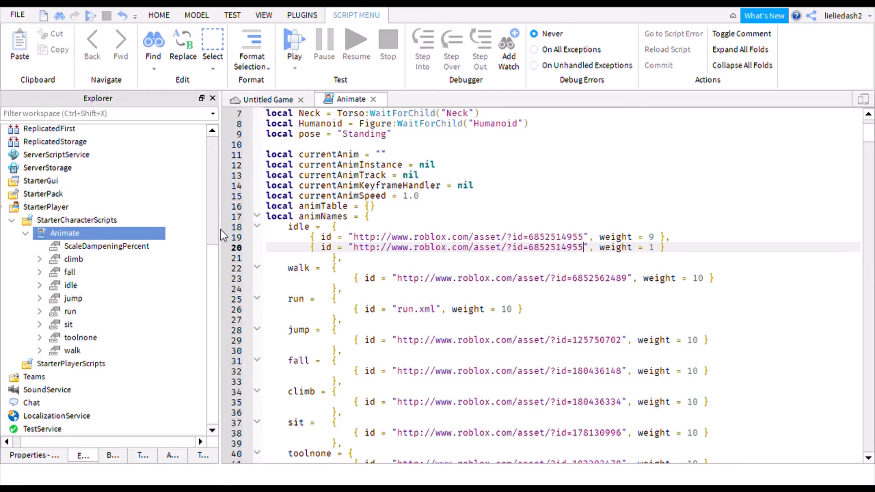
click(312, 237)
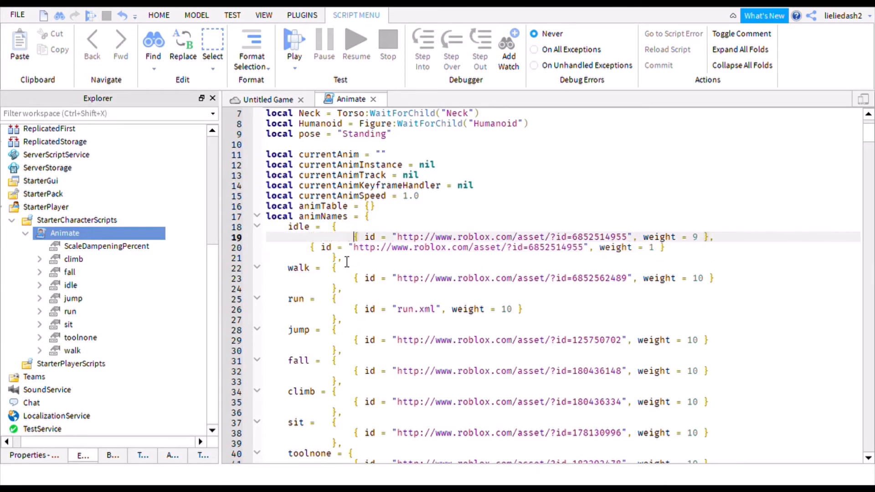
click(310, 248)
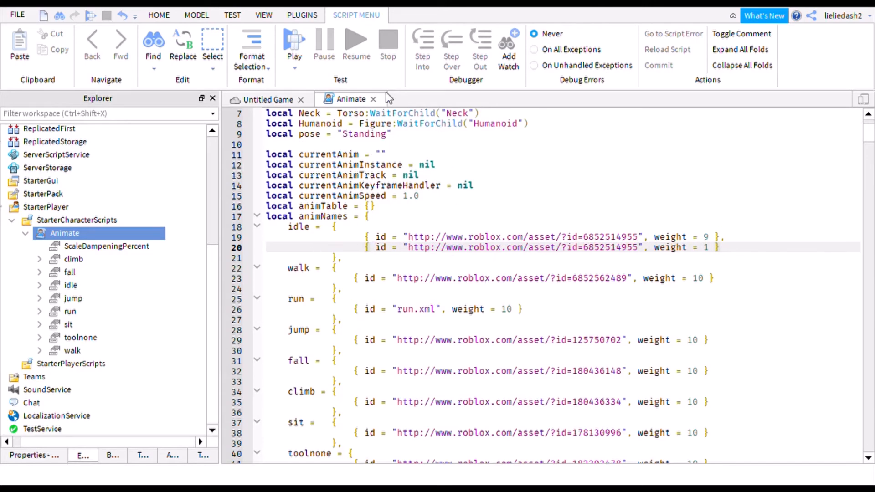
click(371, 99)
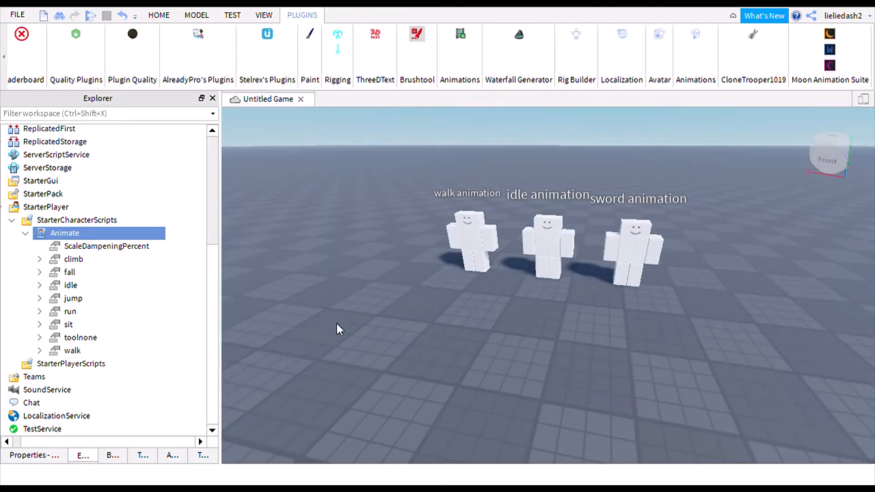
scroll(95, 225, up, 3)
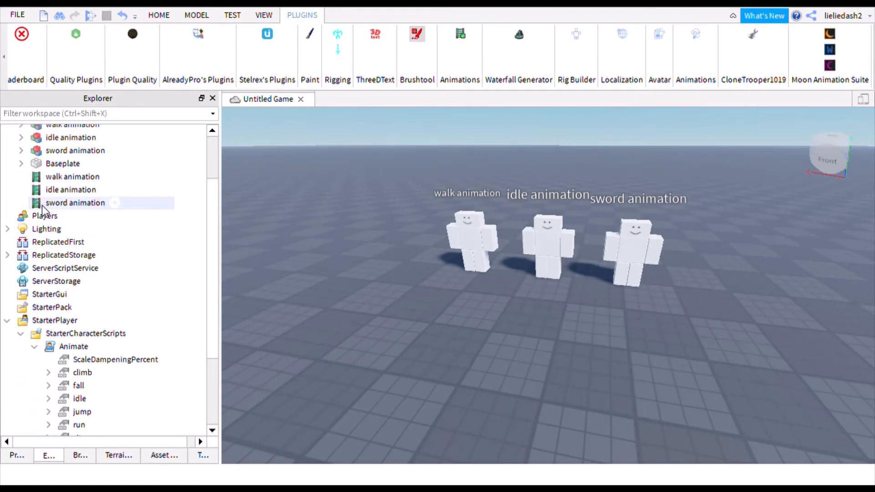
- Copy the sword animation's ID digits from its AnimationId property
click(38, 205)
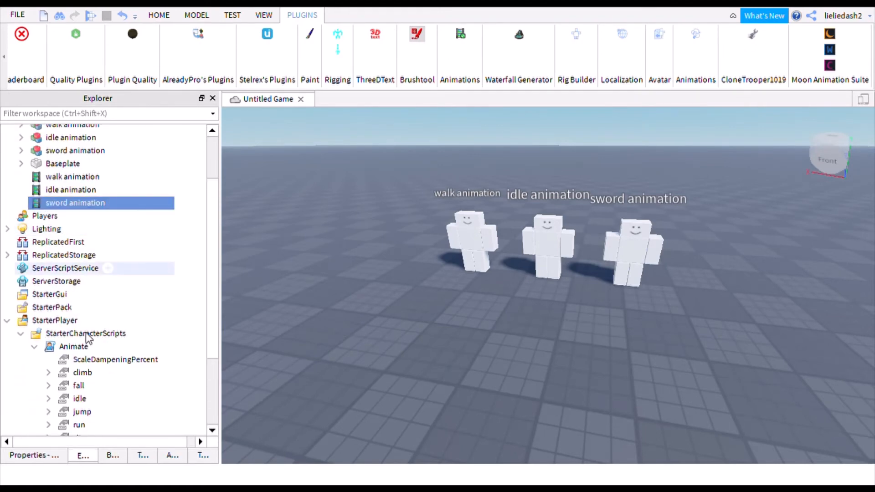
click(45, 456)
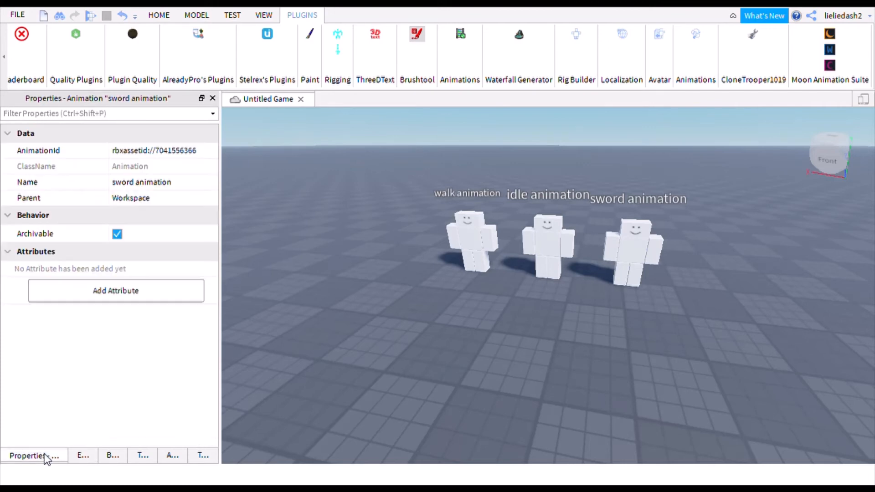
click(199, 150)
click(209, 155)
drag(208, 157, 165, 159)
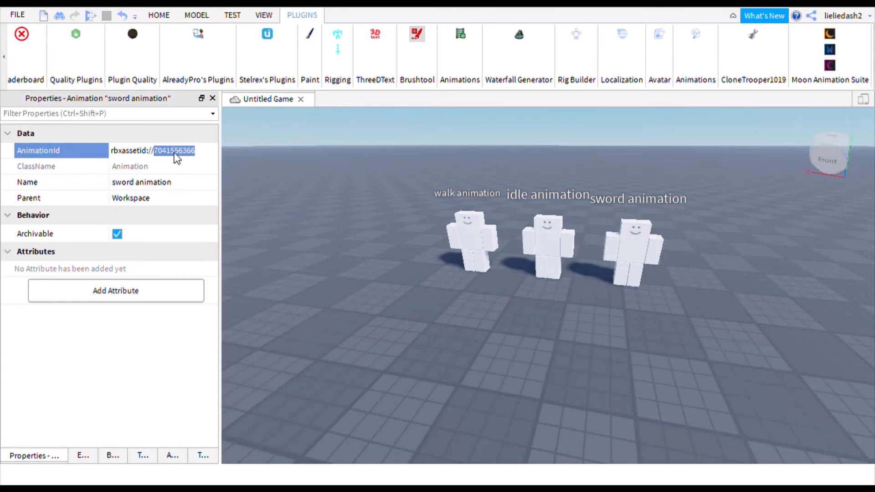
click(81, 457)
scroll(102, 269, down, 1)
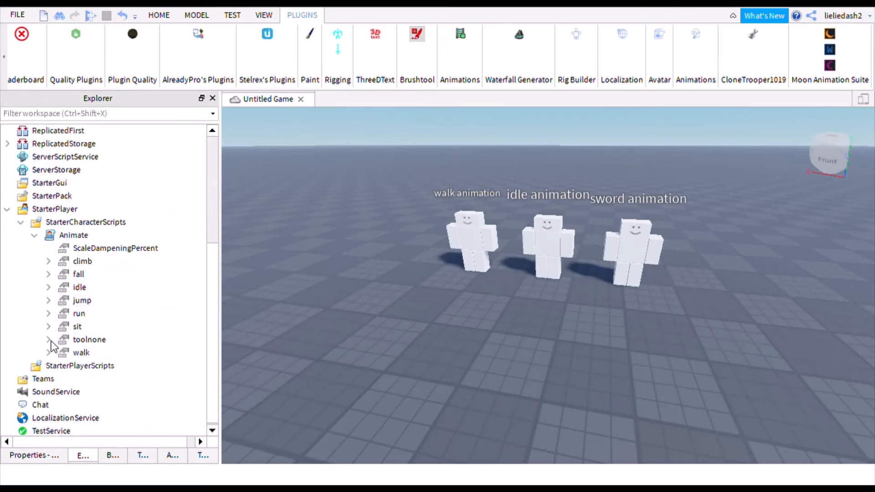
click(50, 341)
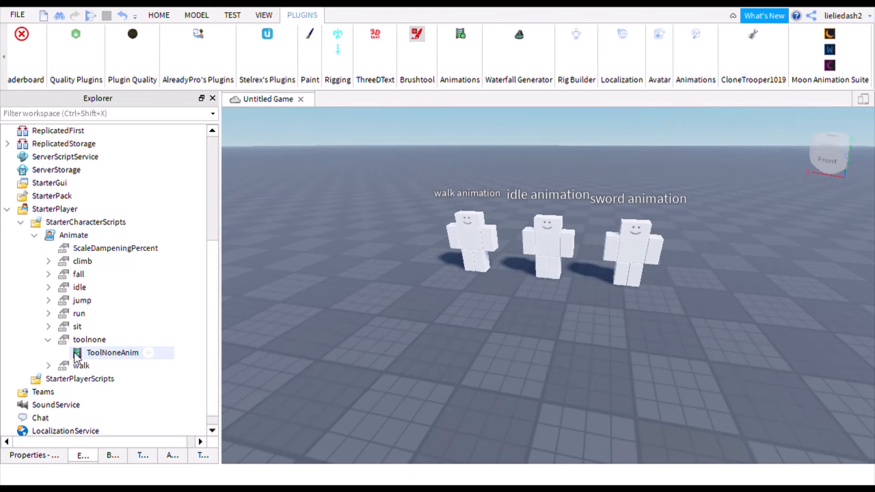
click(75, 354)
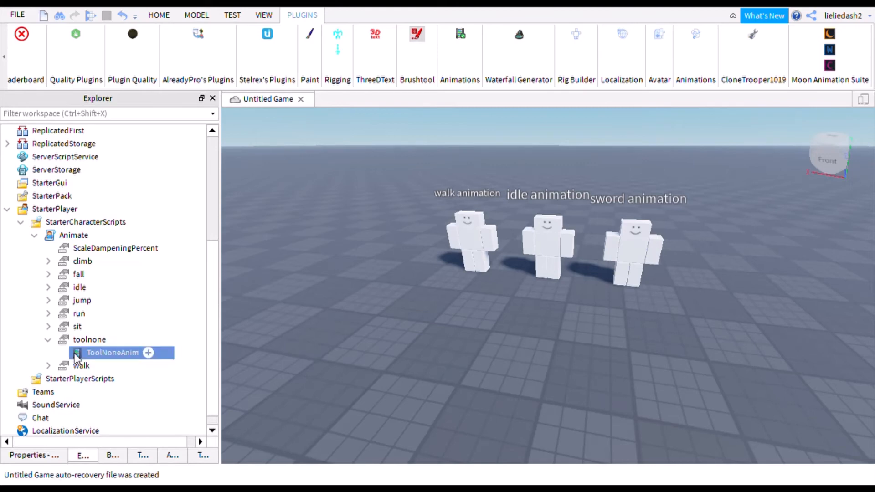
click(57, 454)
click(168, 153)
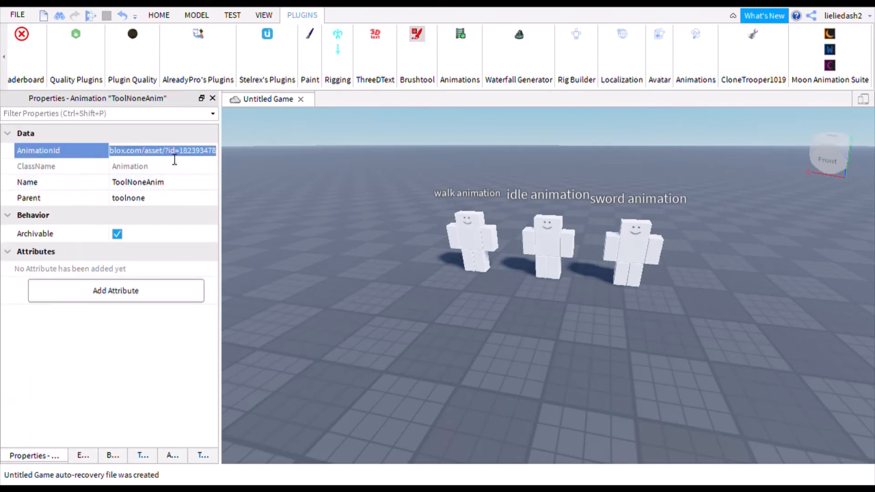
key(ctrl+v)
key(Return)
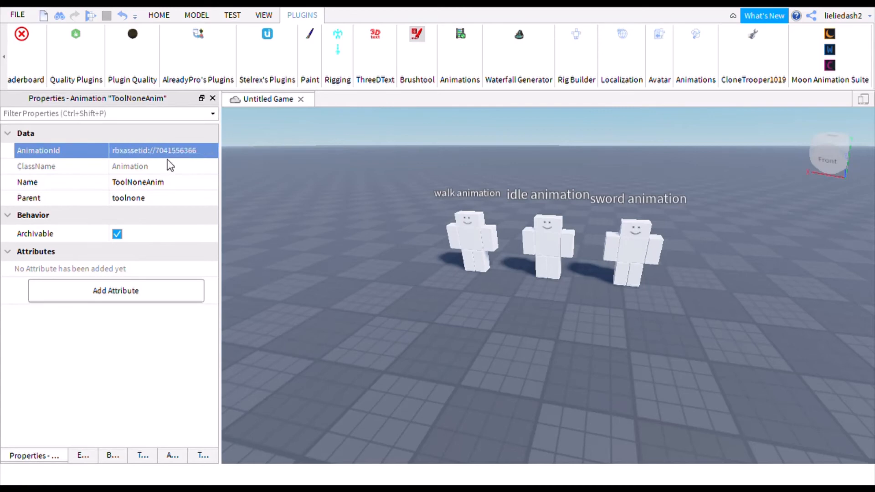
click(80, 457)
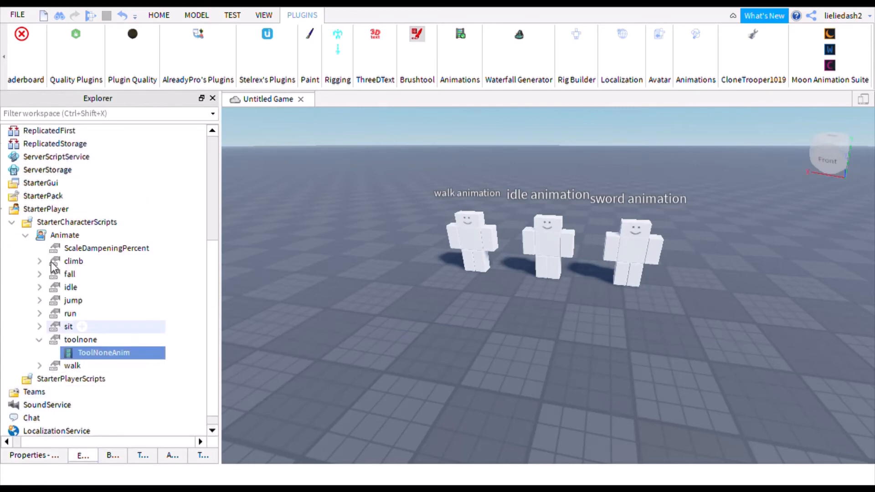
double_click(40, 239)
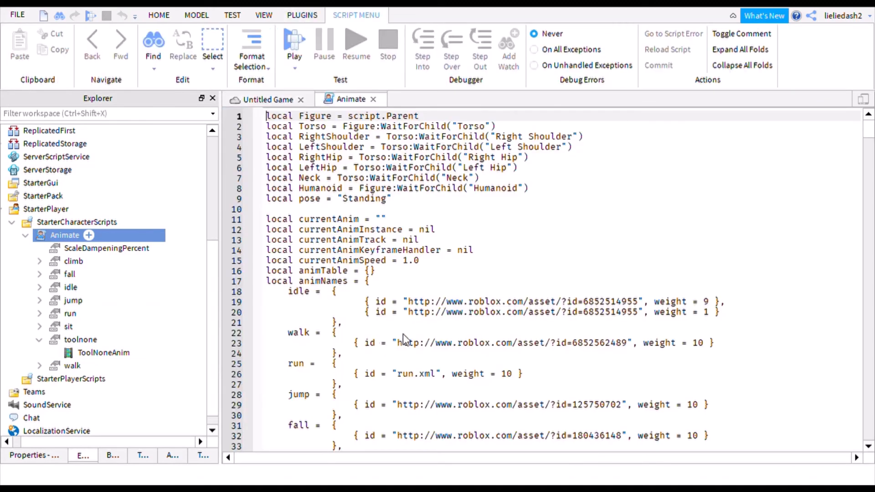
scroll(429, 335, down, 1)
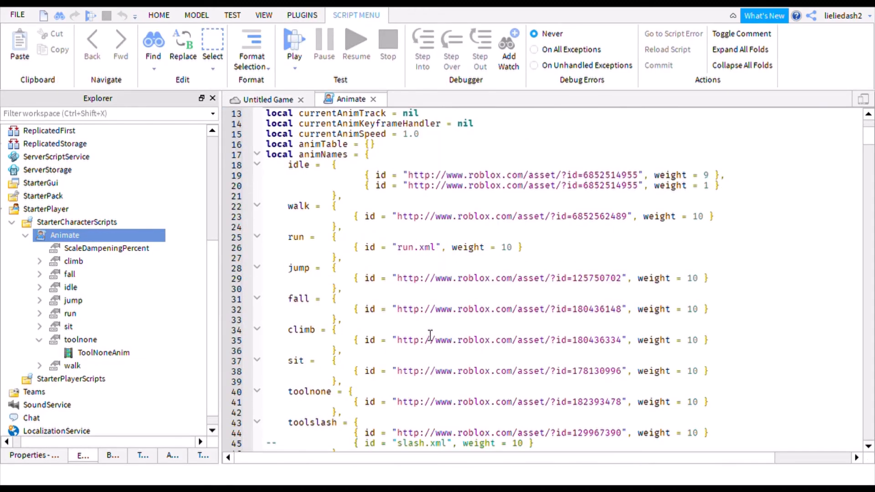
scroll(433, 336, down, 1)
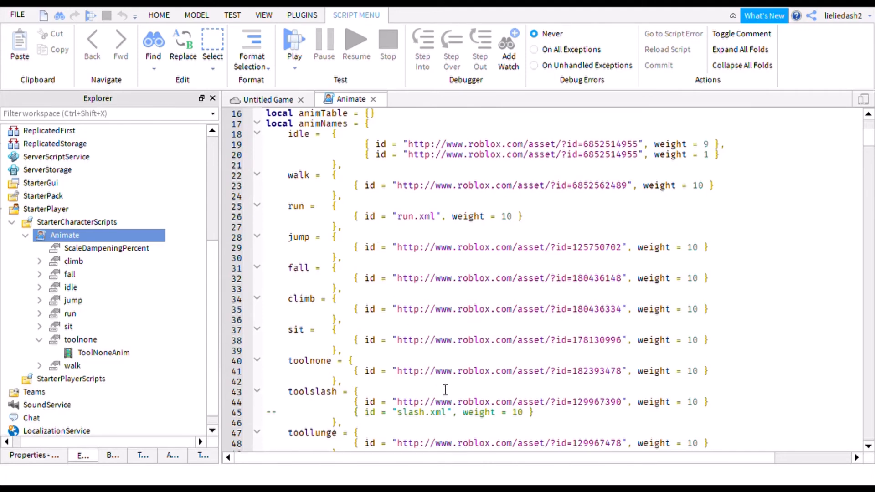
click(627, 374)
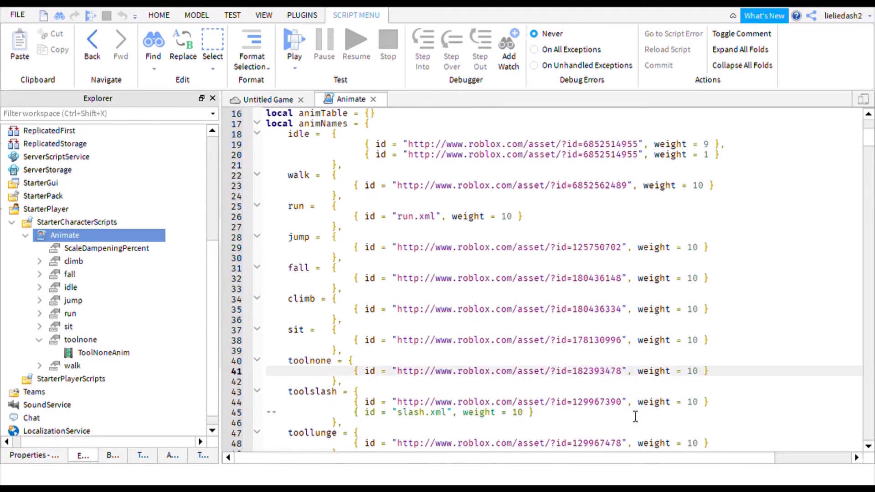
key(BackSpace)
key(BackSpace)
key(BackSpace)
key(BackSpace)
key(BackSpace)
key(BackSpace)
key(BackSpace)
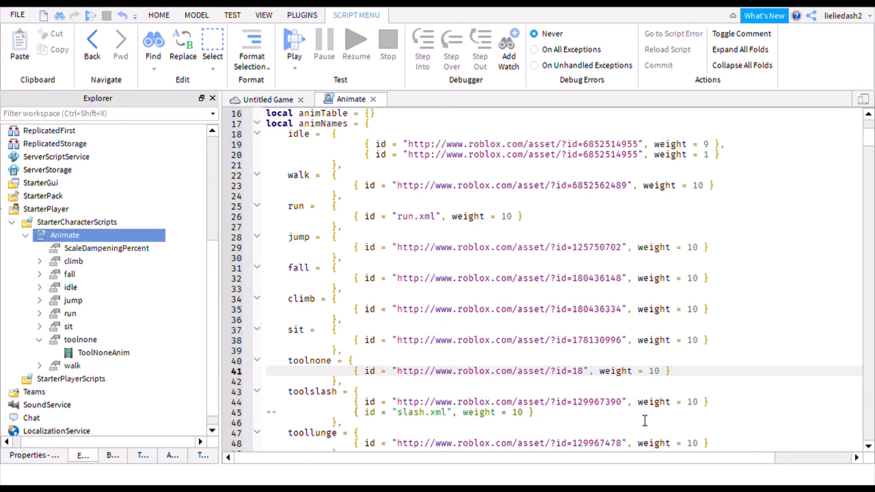
key(BackSpace)
key(BackSpace)
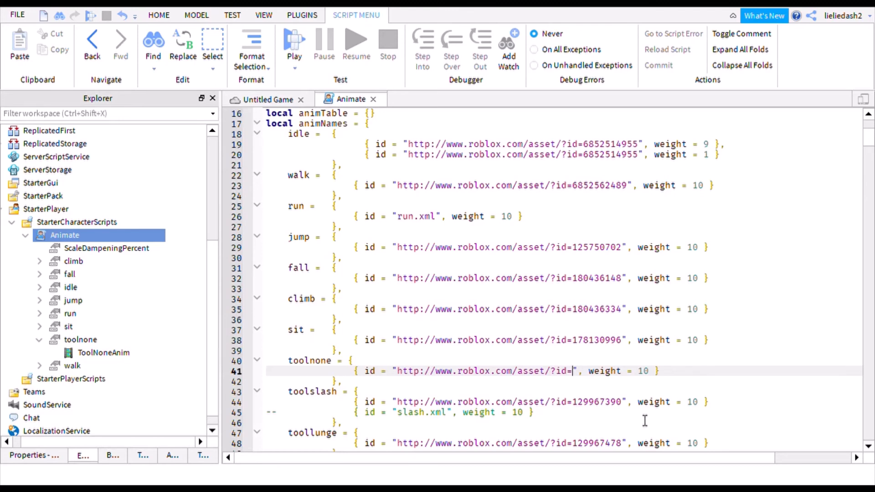
key(ctrl+v)
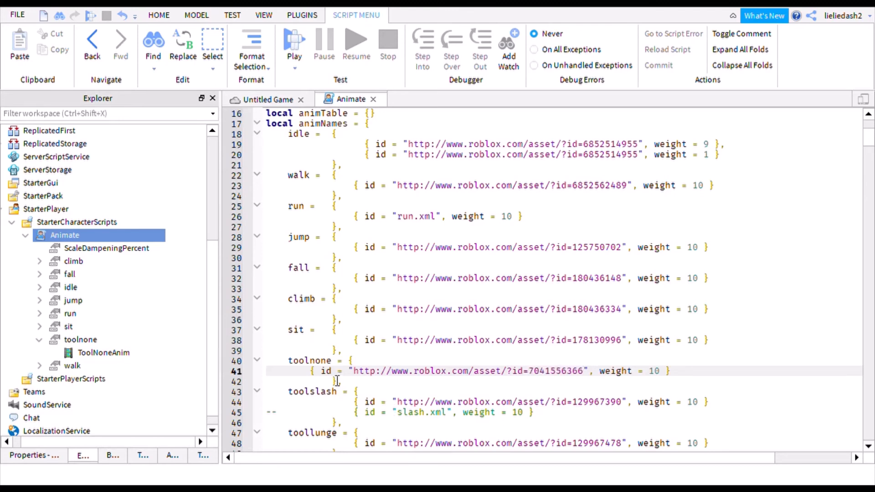
key(Home)
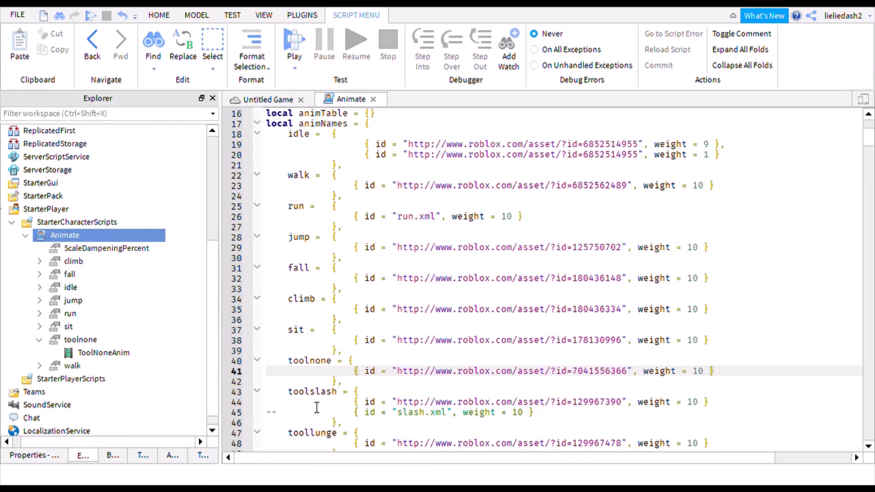
click(374, 99)
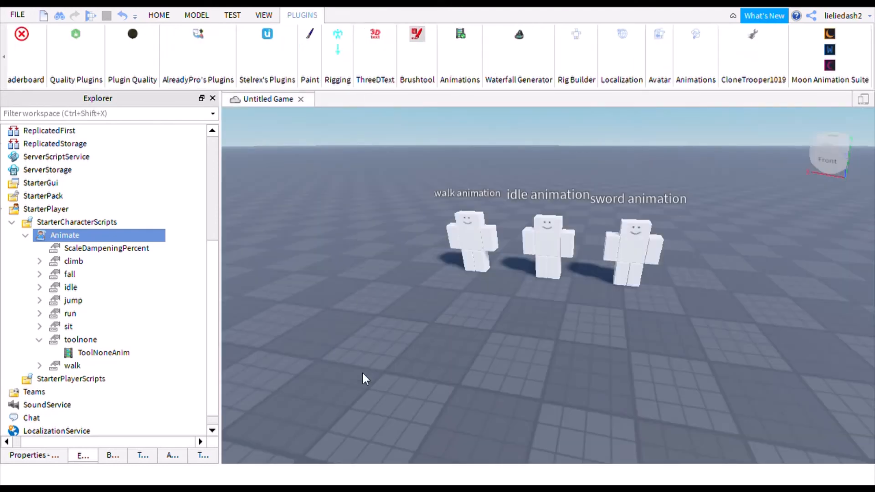
- Collapse the toolnone, Animate, StarterCharacterScripts and StarterPlayer entries in the Explorer
click(48, 339)
click(34, 236)
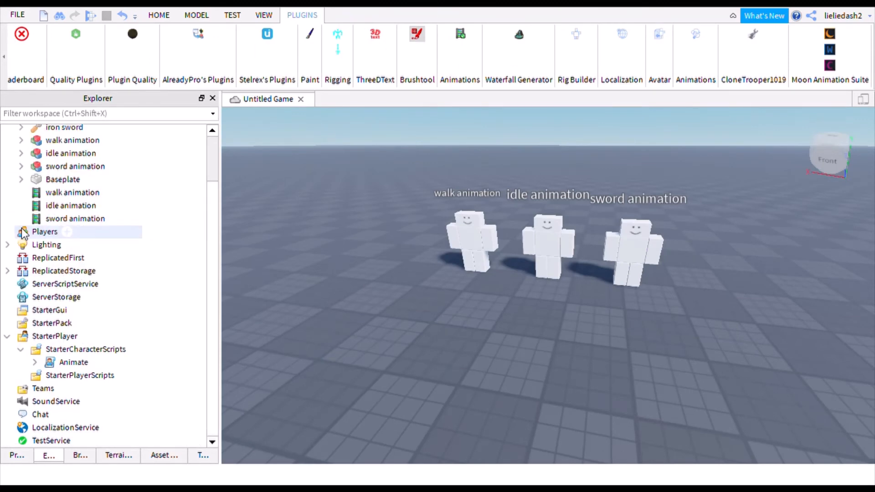
click(20, 350)
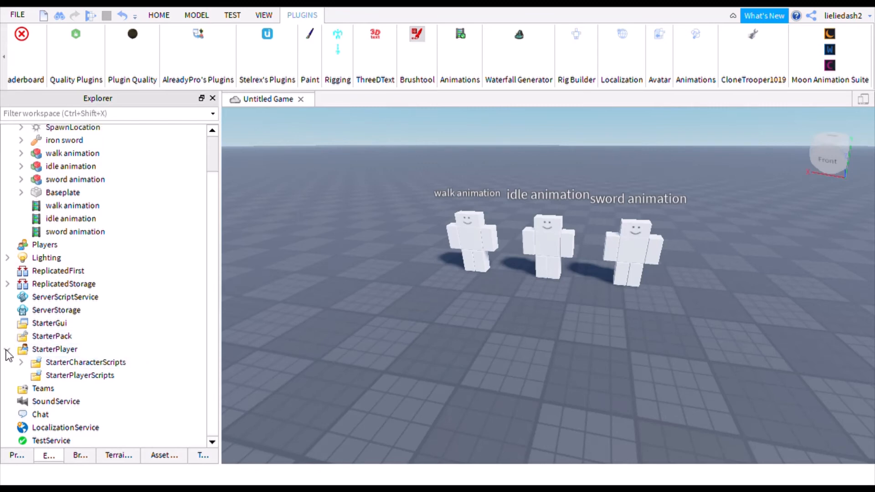
click(6, 350)
- Drag the iron sword from the Workspace into StarterPack, then start a playtest
key(w)
right_drag(461, 314, 529, 322)
key(w)
right_drag(532, 325, 541, 327)
key(a)
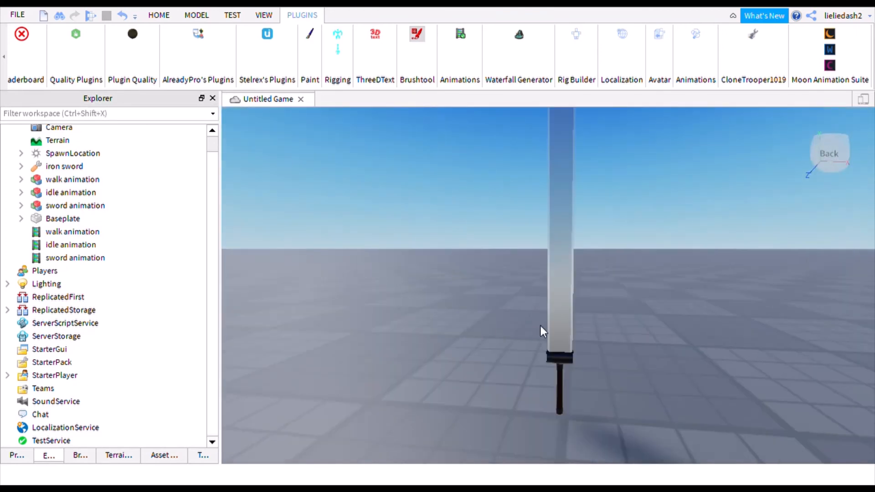
click(570, 362)
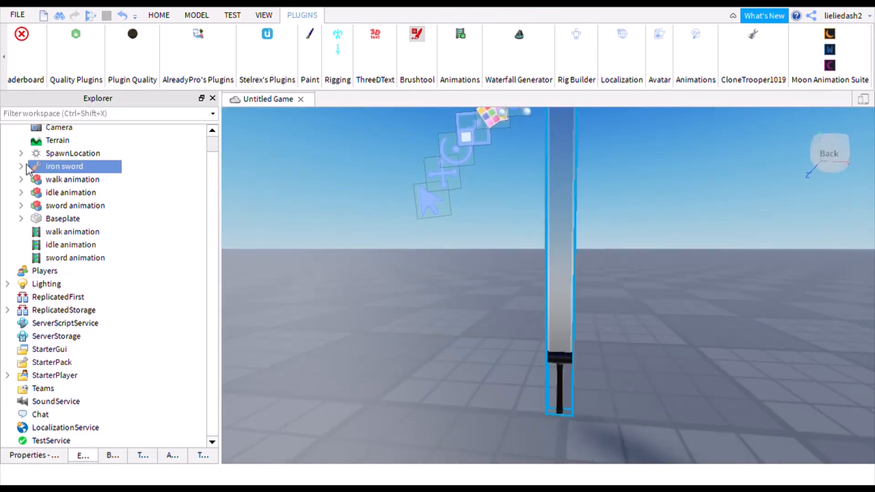
drag(33, 170, 68, 366)
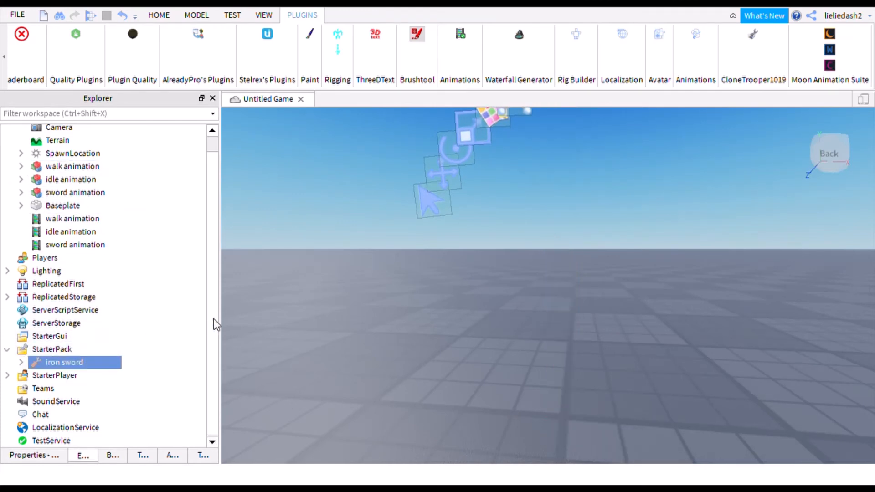
click(7, 353)
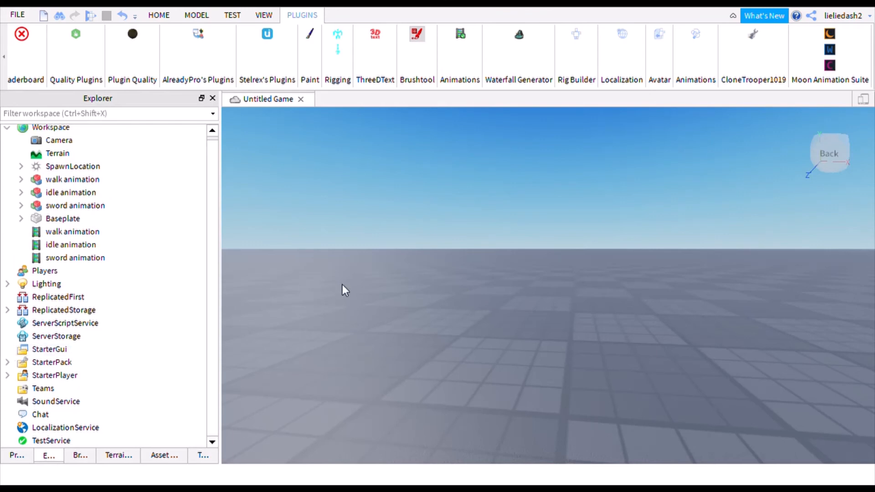
click(7, 362)
click(7, 364)
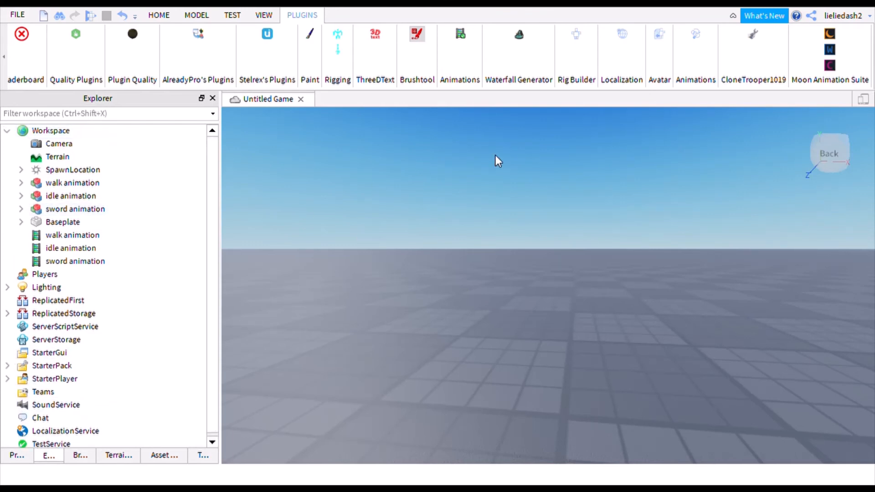
click(162, 17)
click(581, 42)
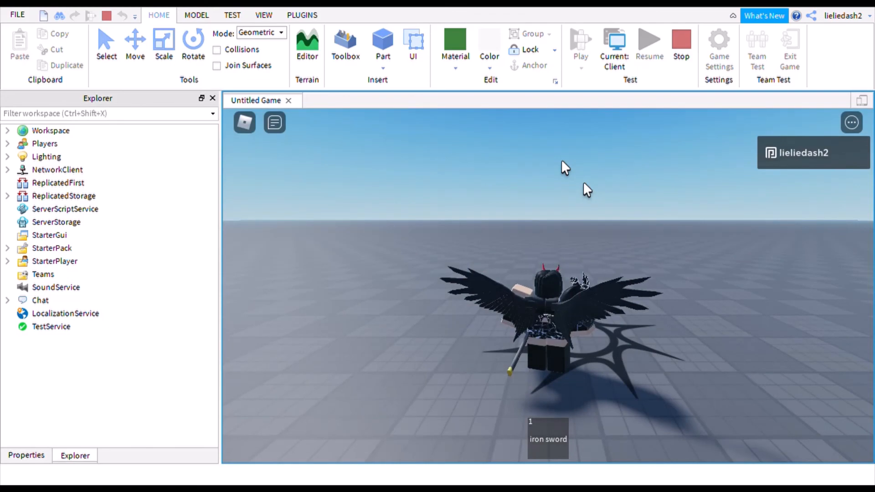
- Orbit the camera around the spawned character to inspect how it holds the iron sword
right_drag(569, 189, 478, 194)
right_drag(561, 161, 561, 159)
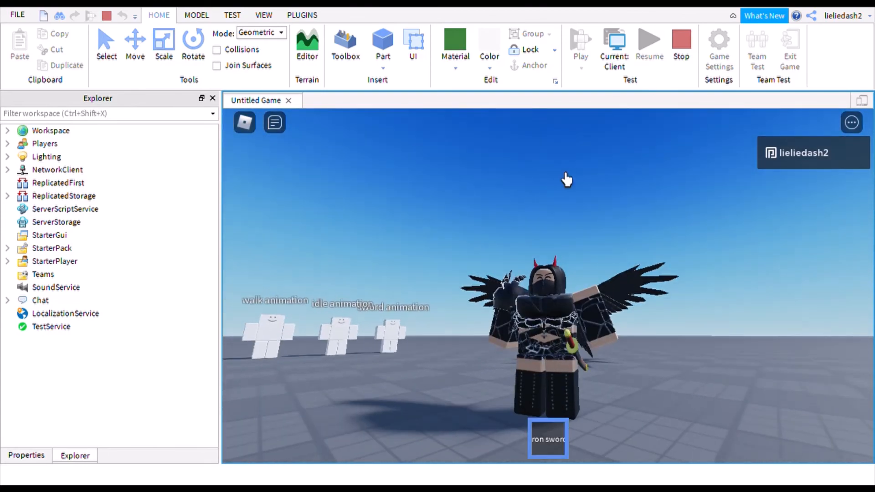
right_drag(567, 183, 550, 236)
- Toggle the sword with key 1 and run the character around in all directions
key(1)
key(1)
key(s)
key(w)
key(d)
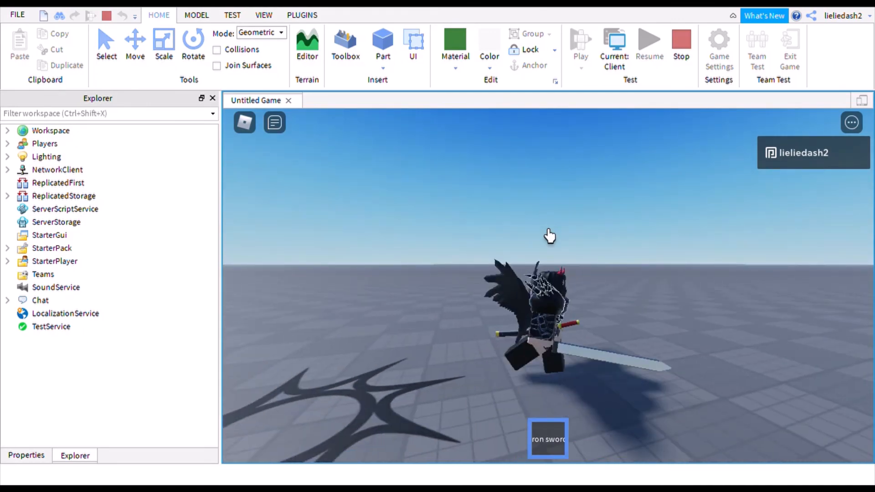
key(s)
right_drag(550, 236, 550, 236)
key(d)
key(w)
key(a)
key(s)
- Run toward the dummies, adjust the camera, and swing the iron sword
scroll(542, 246, down, 2)
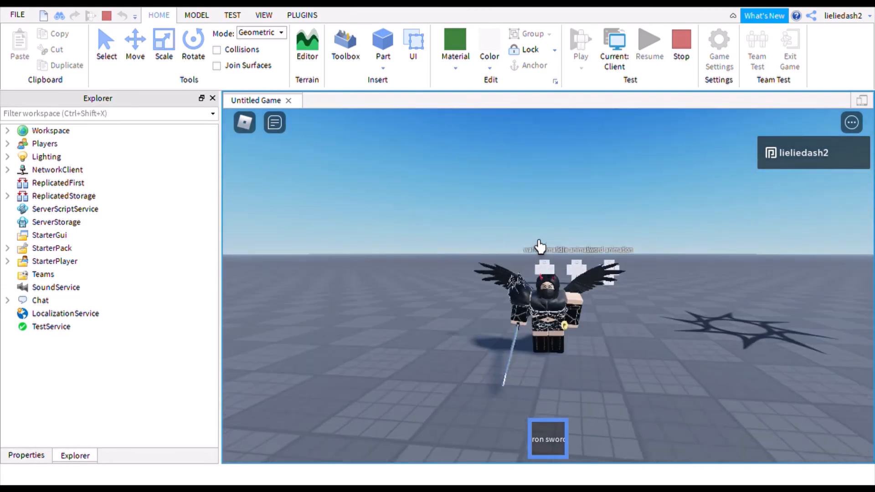
key(d)
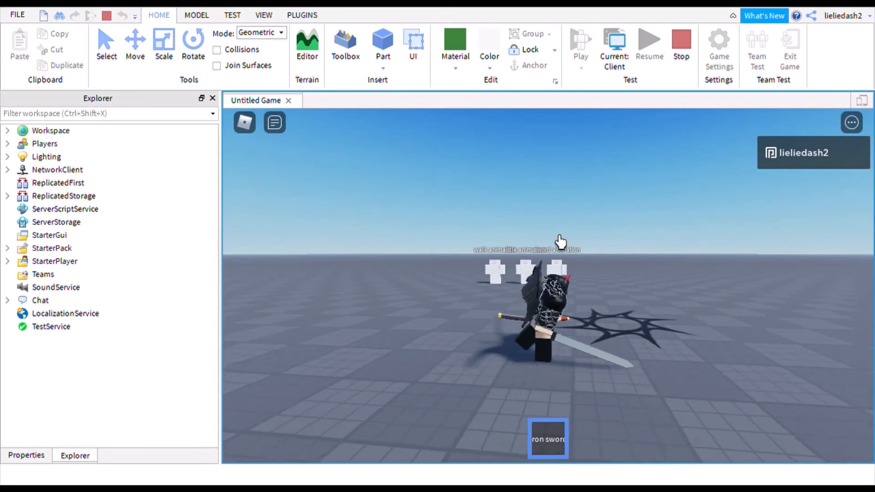
key(w)
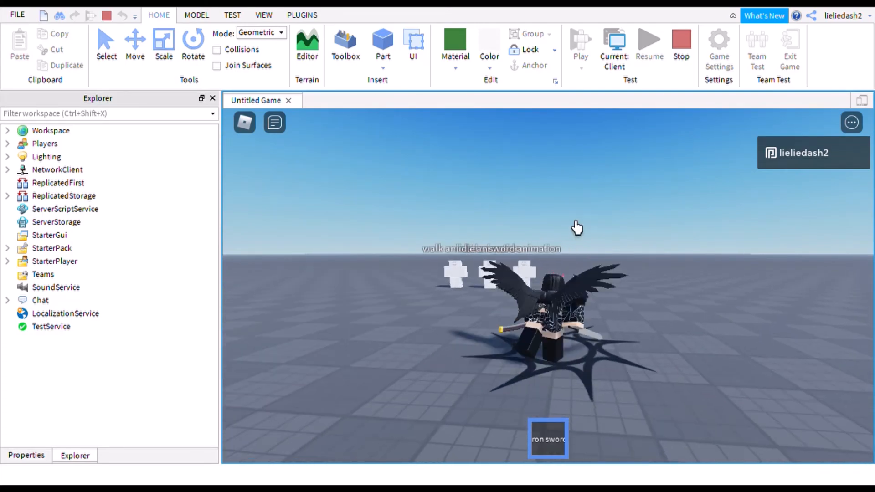
right_drag(576, 227, 578, 228)
key(a)
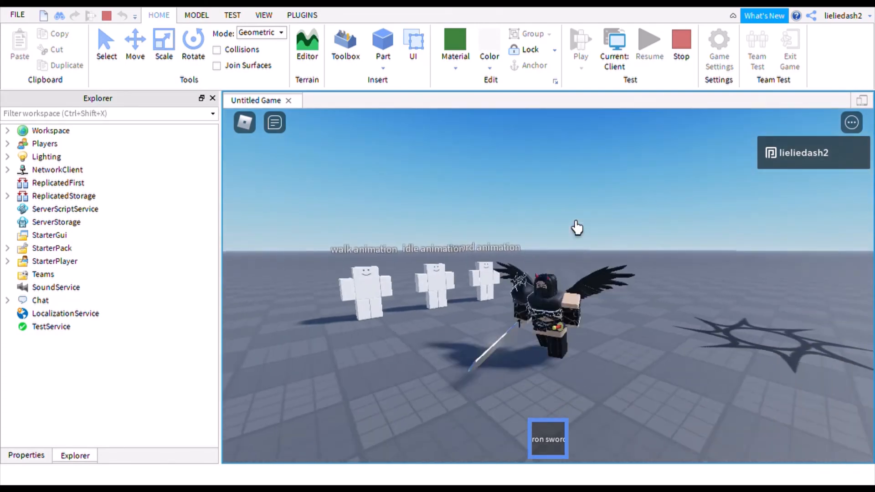
key(d)
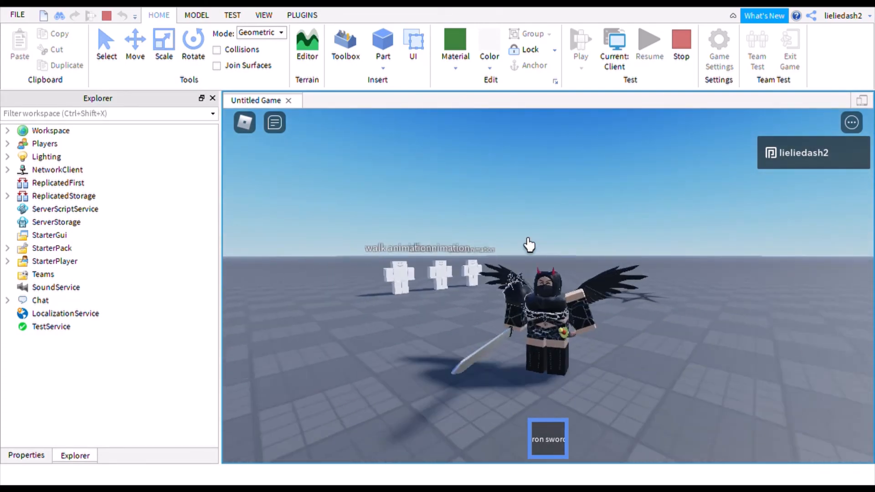
right_drag(550, 261, 550, 261)
click(550, 261)
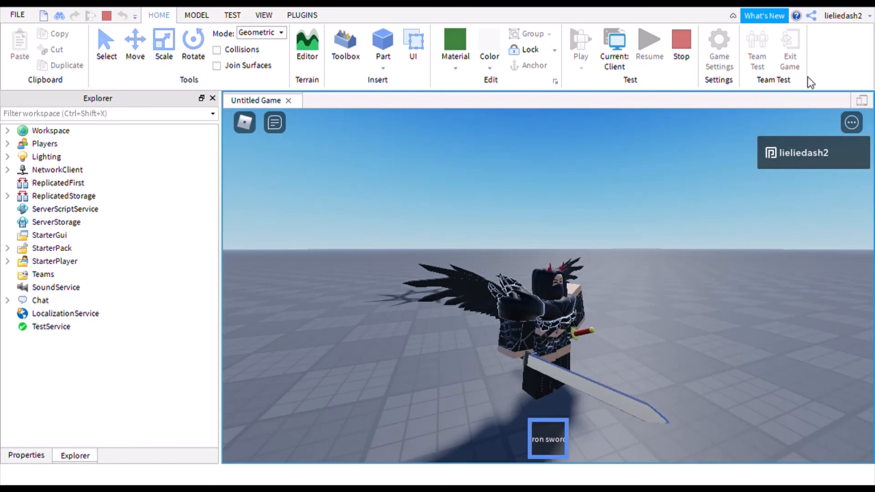